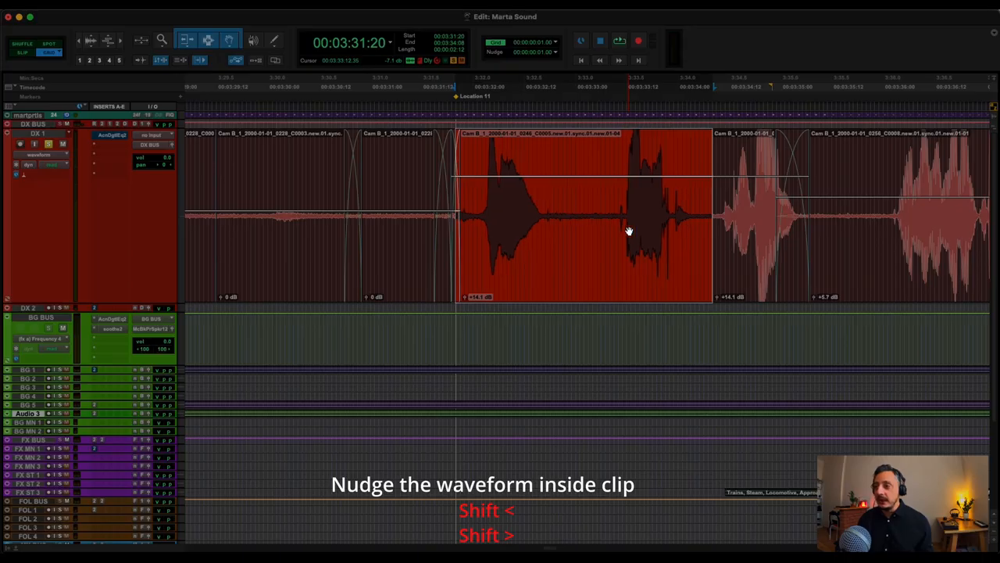
Nudge the audio inside the selected Cam B clip on DX 1 later and earlier, keeping the clip's boundaries in place.
key(shift+period)
key(shift+period)
key(shift+comma)
key(shift+comma)
key(shift+comma)
key(shift+period)
key(shift+period)
key(shift+period)
key(shift+period)
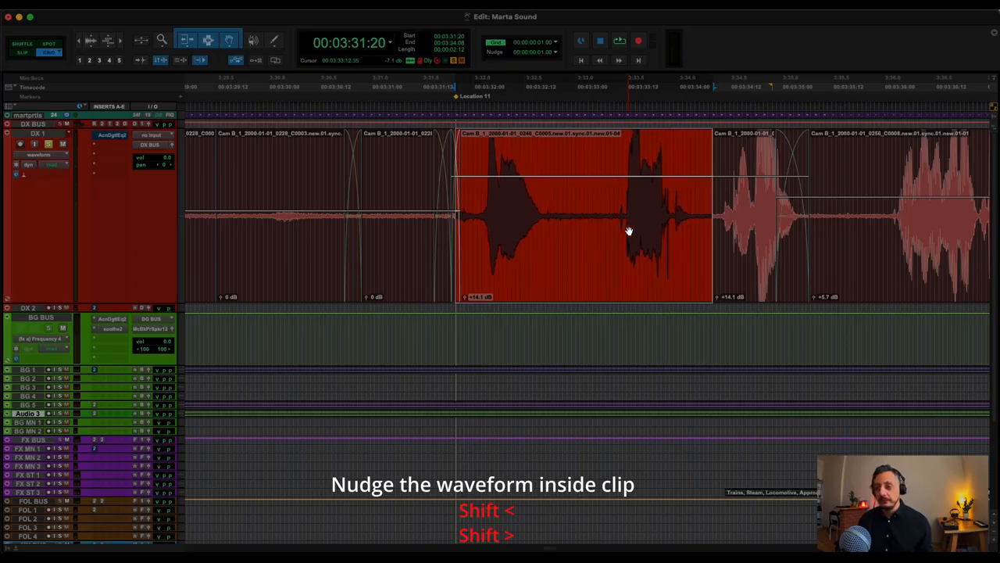
key(shift+comma)
key(shift+comma)
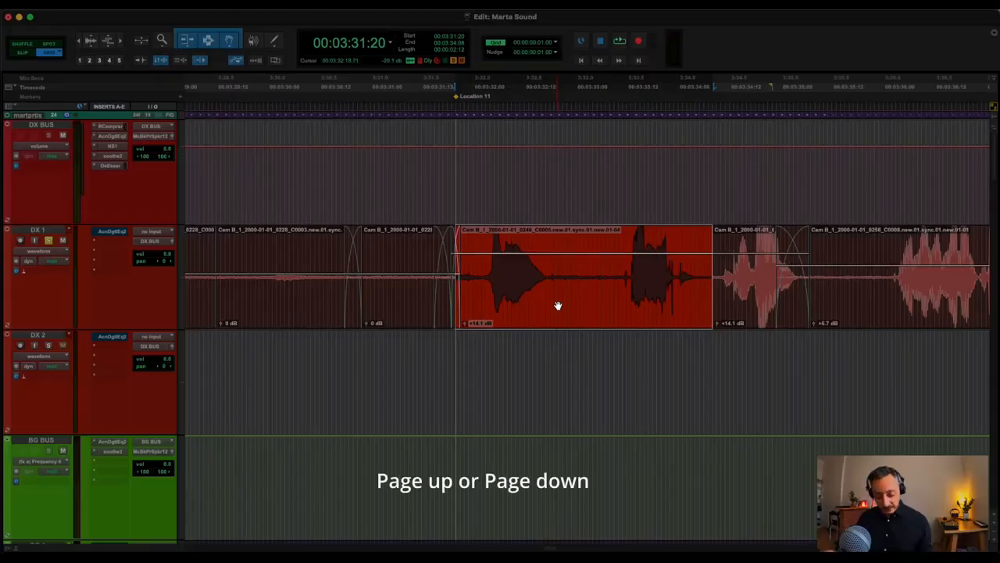
Look through the session's track list from DX BUS down to Master 1 and back to the DX tracks.
key(Page_Down)
key(Page_Down)
key(Page_Down)
key(Page_Down)
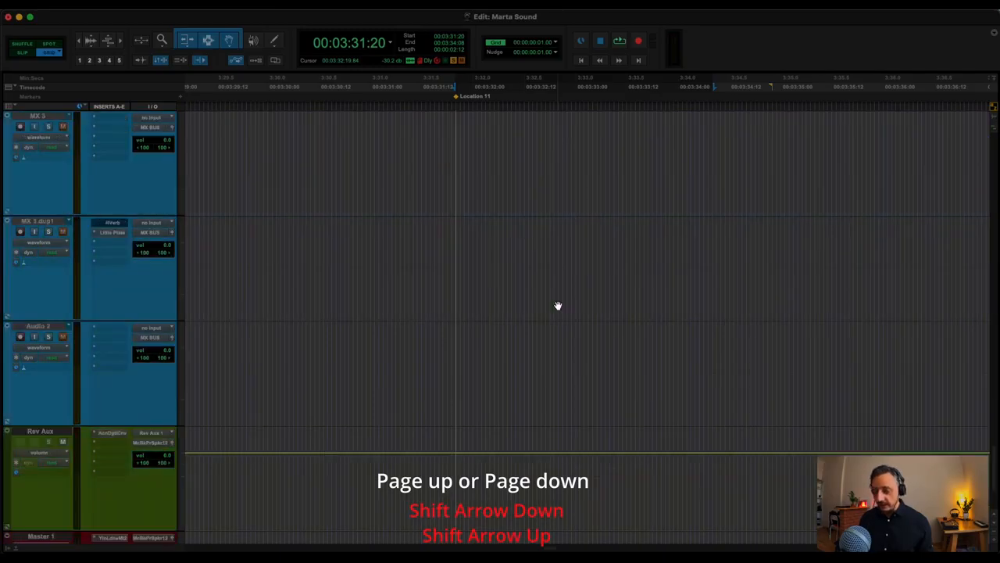
key(Page_Up)
key(Page_Up)
key(Page_Up)
key(Page_Up)
key(Page_Up)
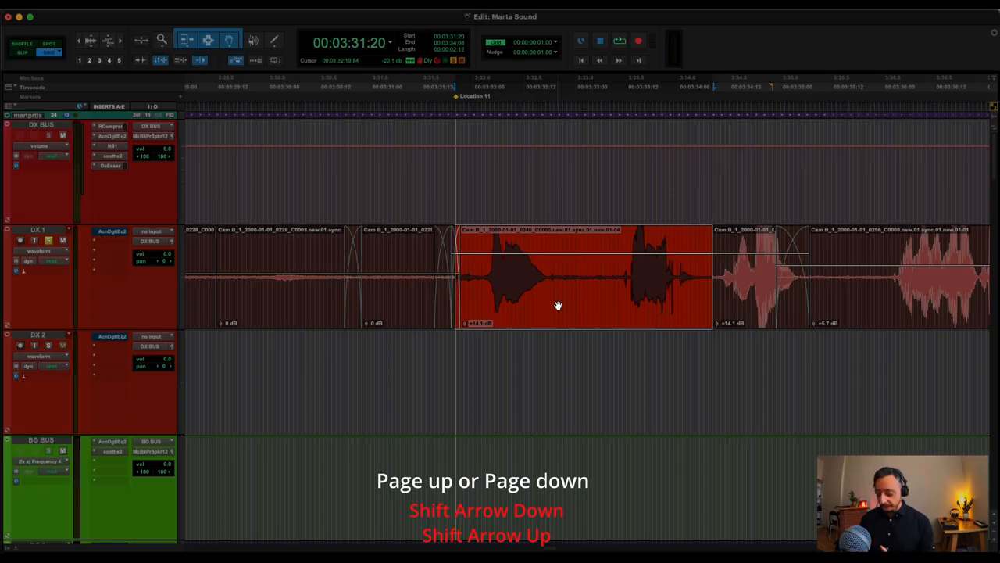
key(Page_Down)
key(Page_Down)
key(Page_Down)
key(Page_Down)
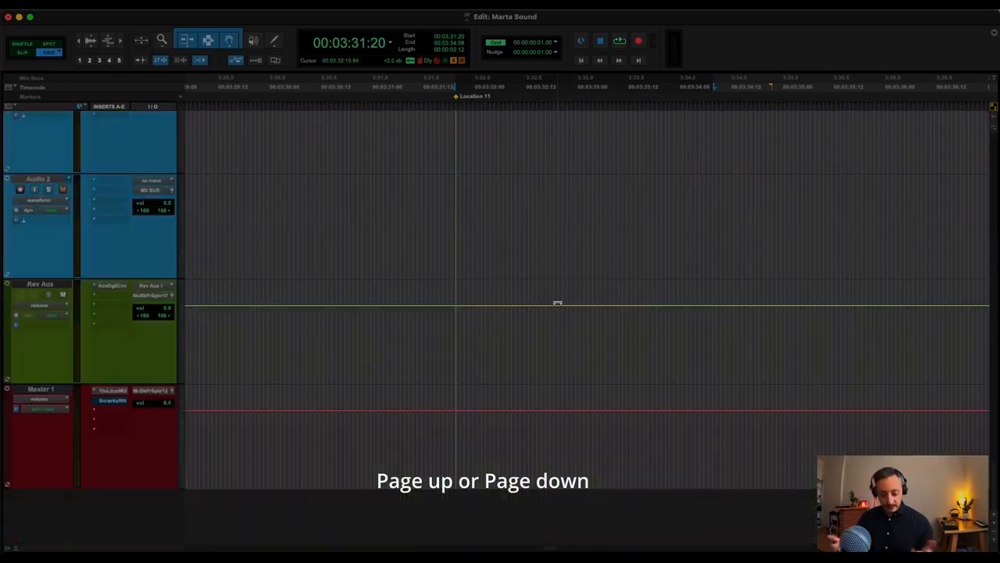
key(Page_Up)
key(Page_Up)
key(Page_Up)
key(Page_Up)
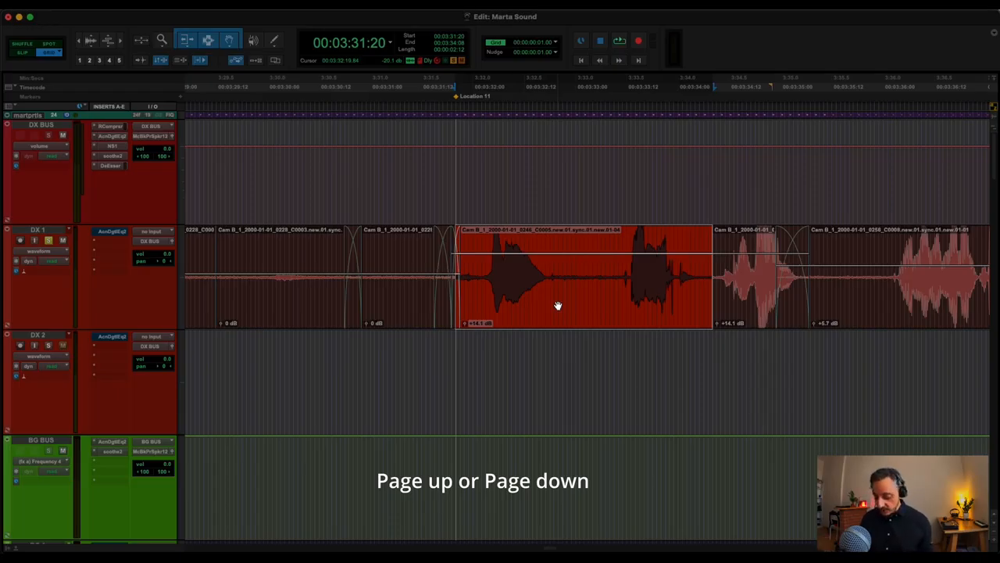
key(Page_Down)
key(Page_Down)
key(Page_Down)
key(Page_Down)
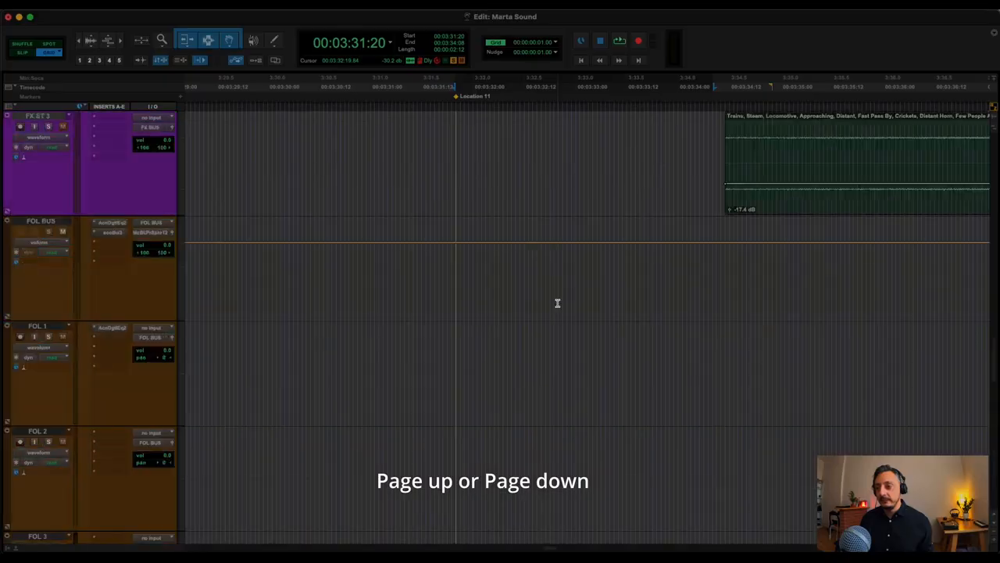
key(Page_Up)
key(Page_Up)
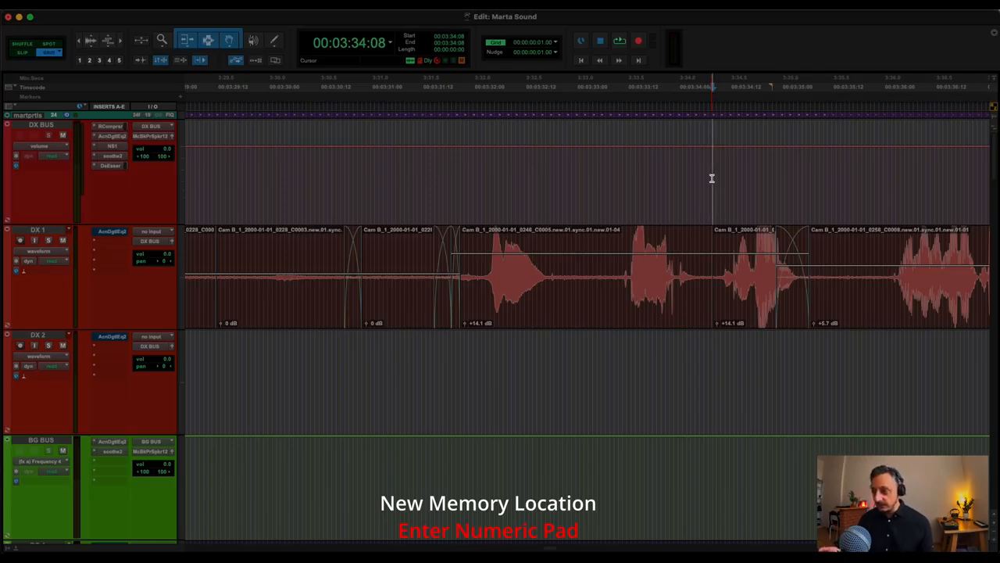
Try to create a marker memory location at 00:03:34:08 with the default properties.
key(KP_Enter)
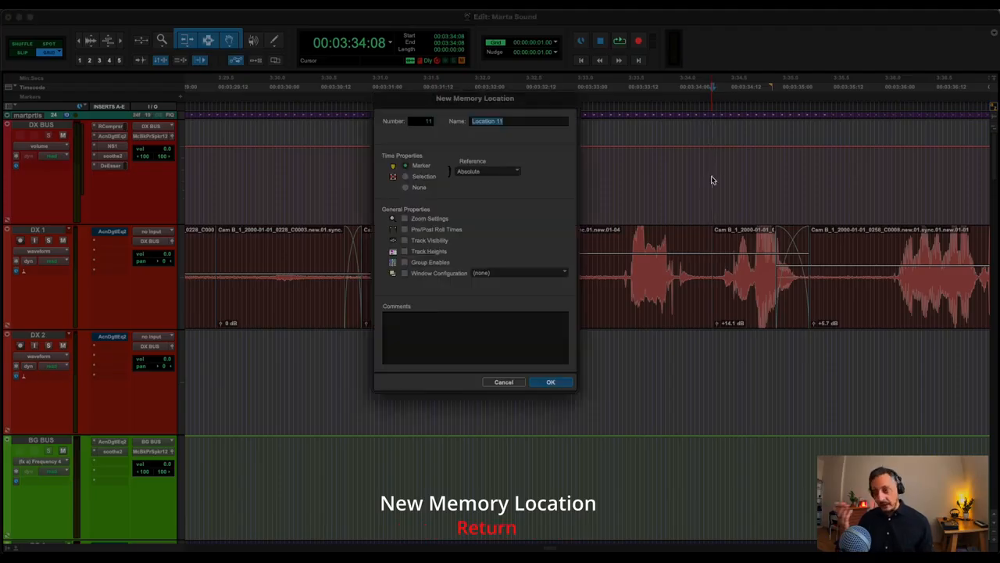
key(Return)
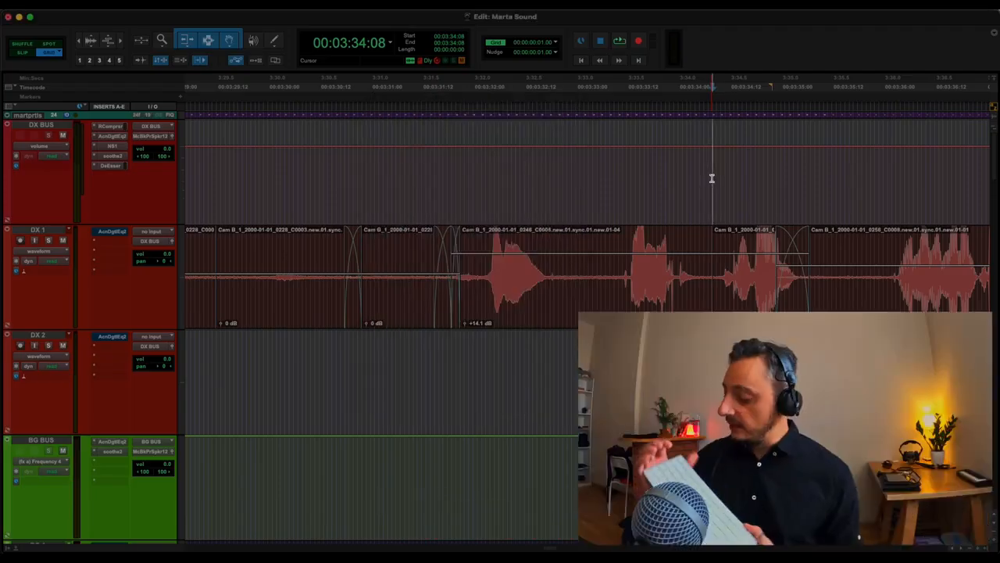
key(KP_Enter)
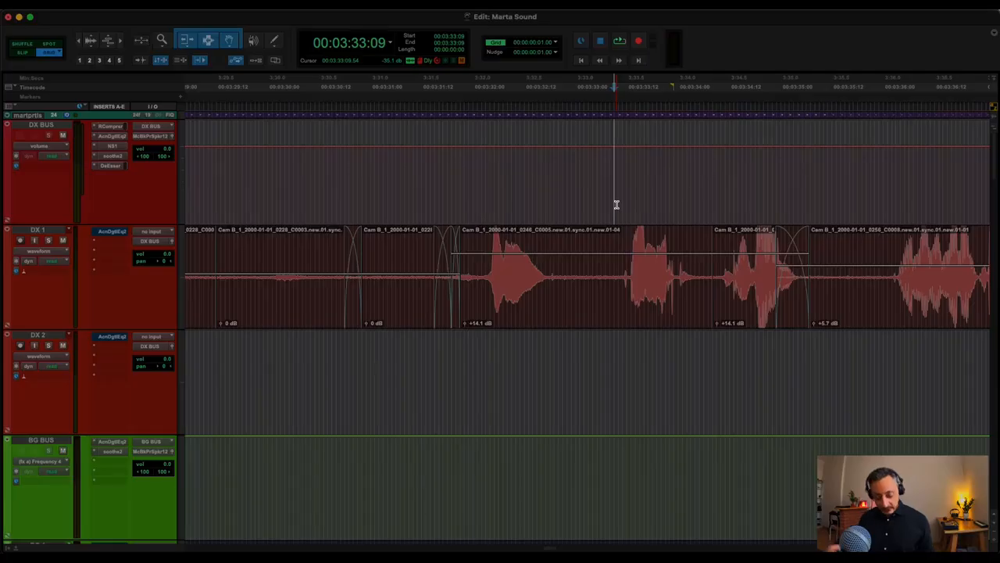
Bring up the Color Palette for clips in tracks, move it fully into view and close it.
key(shift+c)
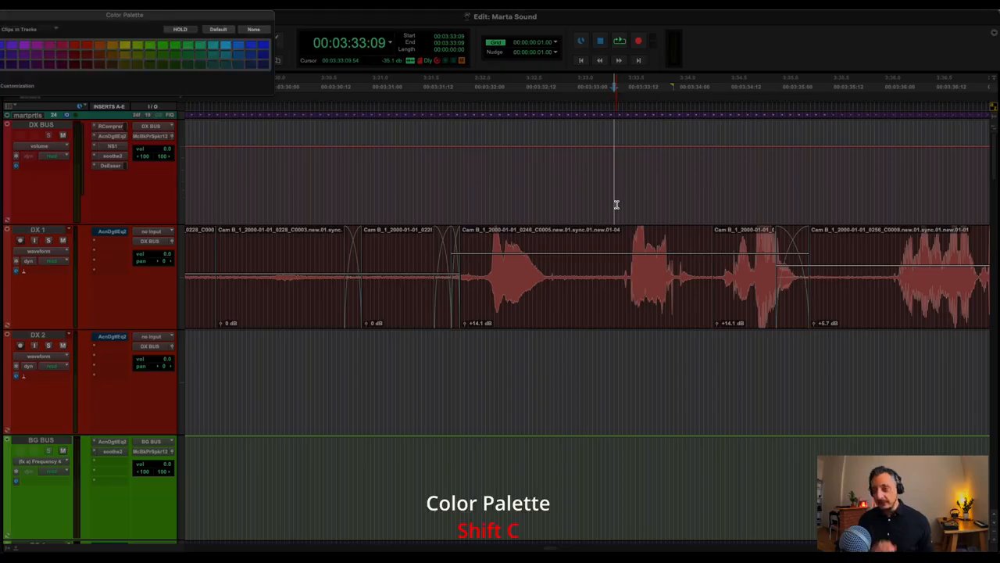
drag(258, 15, 363, 30)
click(86, 28)
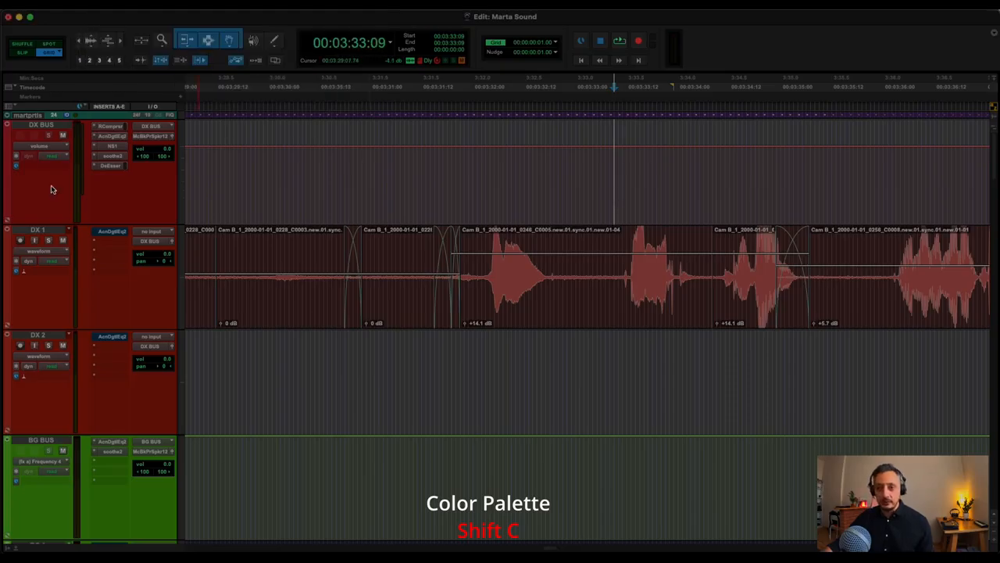
View the track Color Palette for DX BUS, close it and place the edit cursor at 00:03:33:08.
double_click(9, 156)
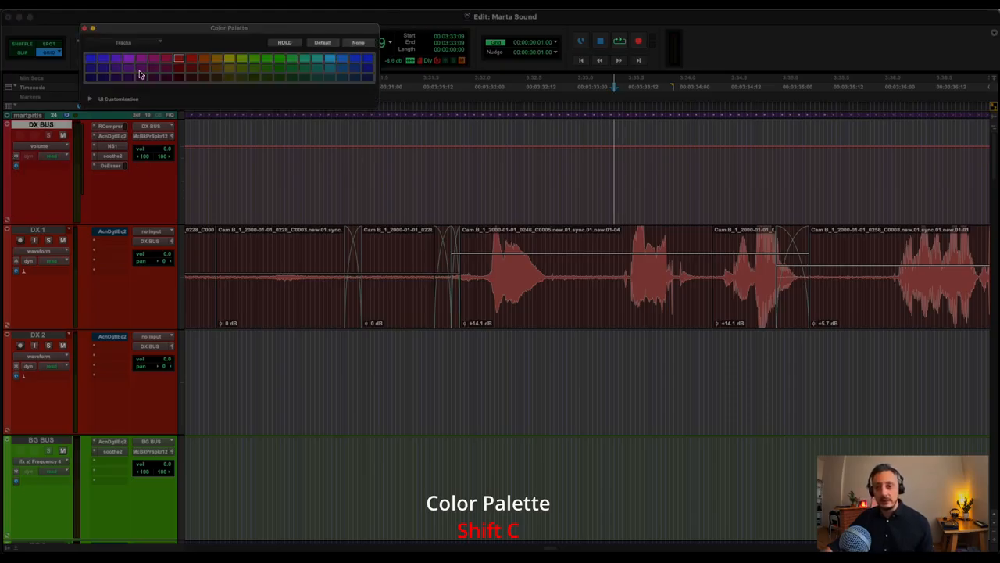
click(85, 29)
click(610, 188)
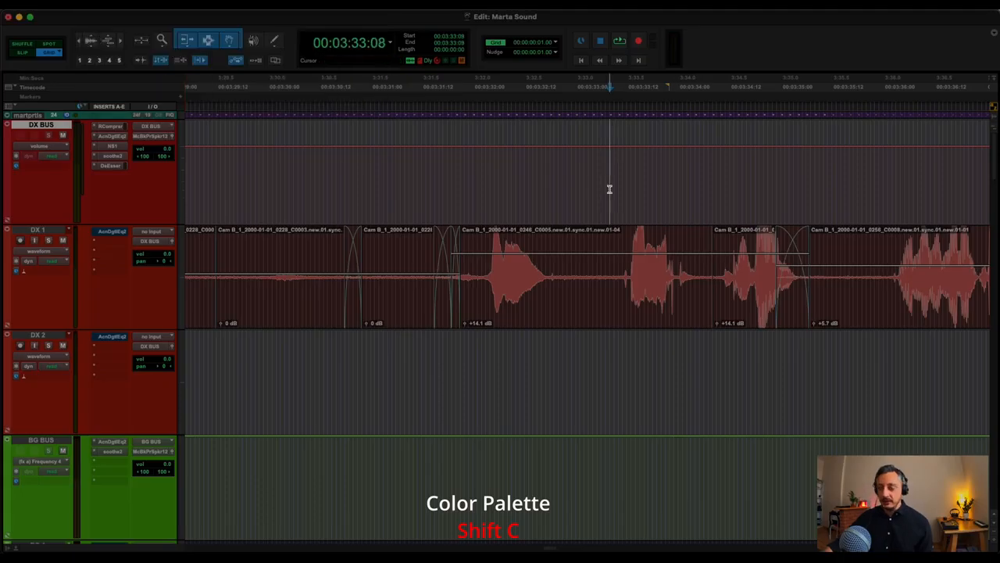
key(shift+c)
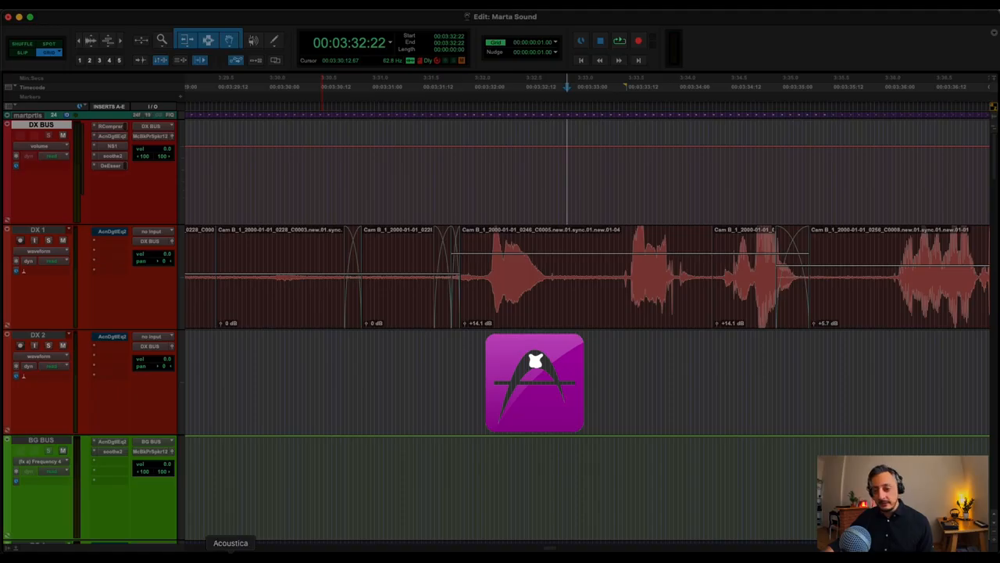
mouse_move(197, 22)
mouse_down()
mouse_move(323, 19)
mouse_move(186, 16)
mouse_up()
click(355, 21)
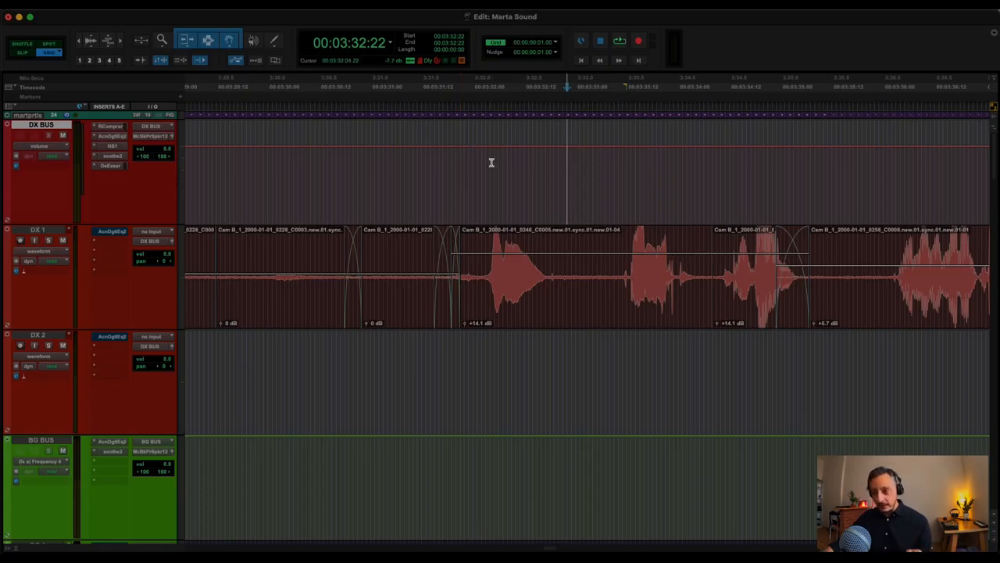
Solo the DX 1 track and play back its selected clip starting at 00:03:31:20.
click(497, 188)
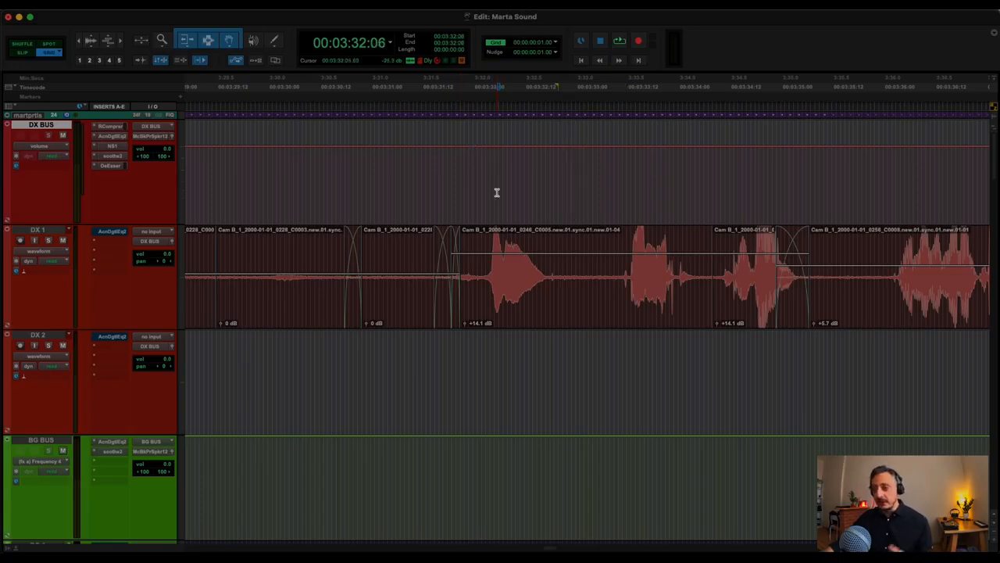
click(527, 308)
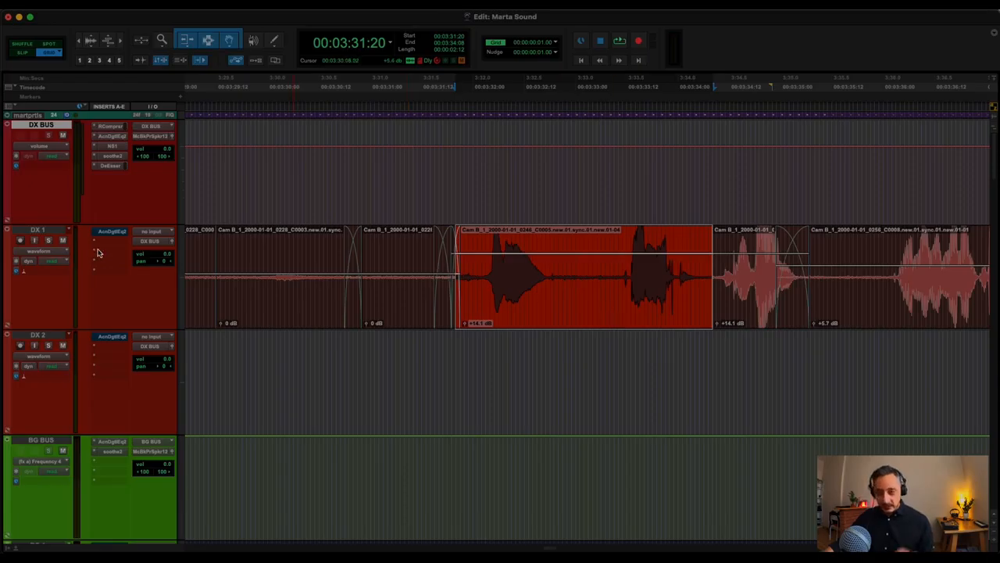
click(48, 240)
key(space)
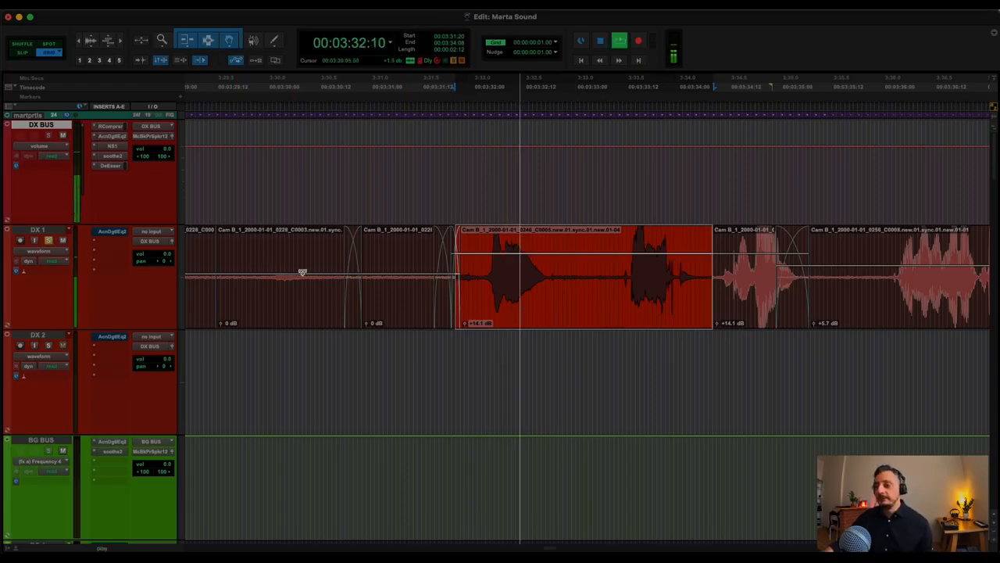
key(space)
click(392, 274)
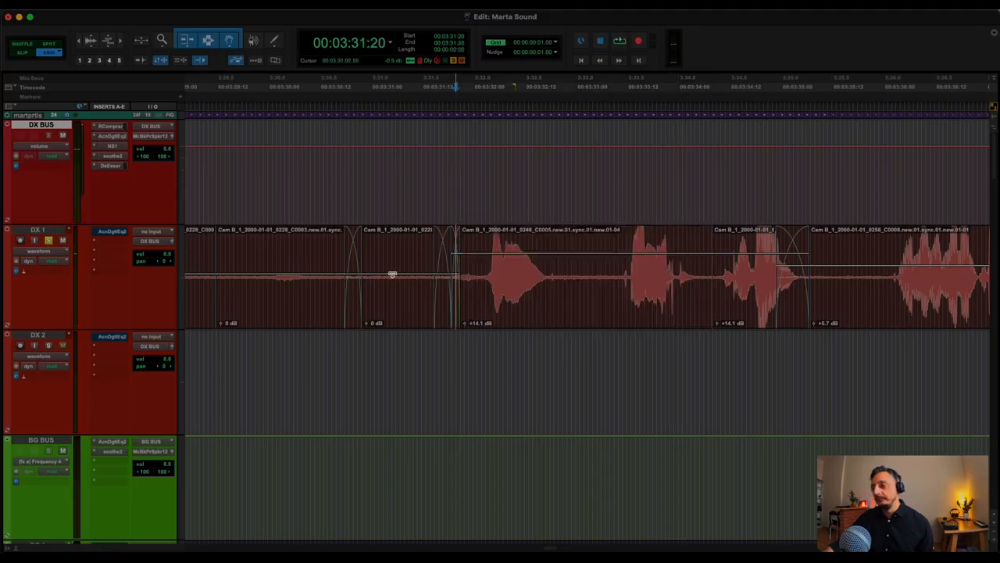
Select the DX 1 clip starting at 00:03:31:20 and open the Acon Digital Extract:Dialogue AudioSuite plug-in for it.
click(624, 303)
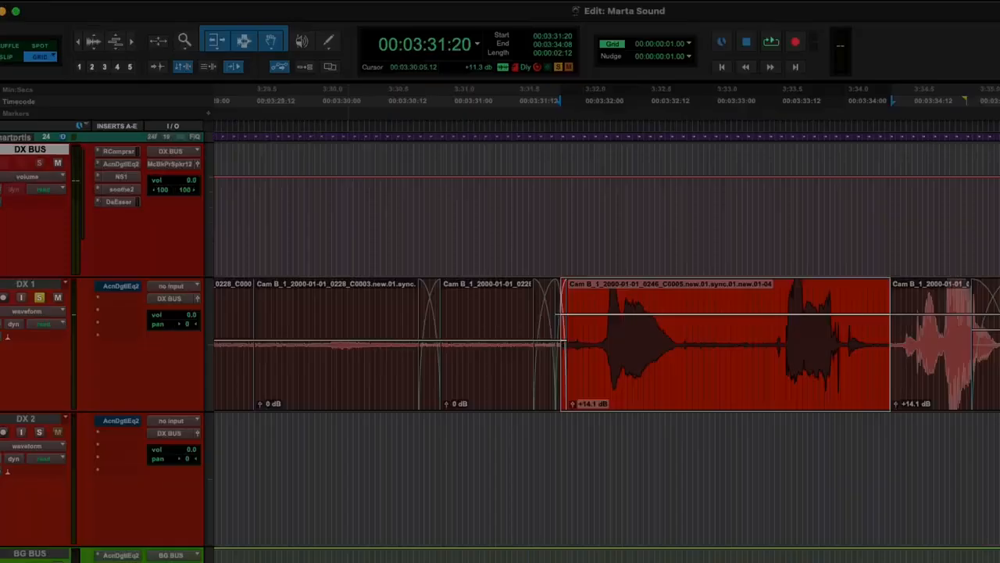
click(236, 4)
mouse_move(228, 0)
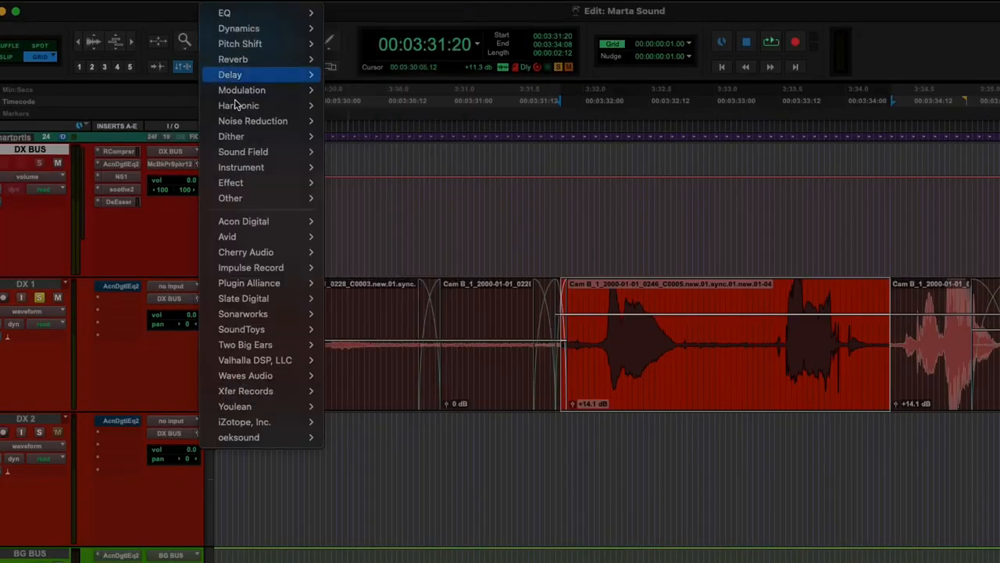
mouse_move(257, 223)
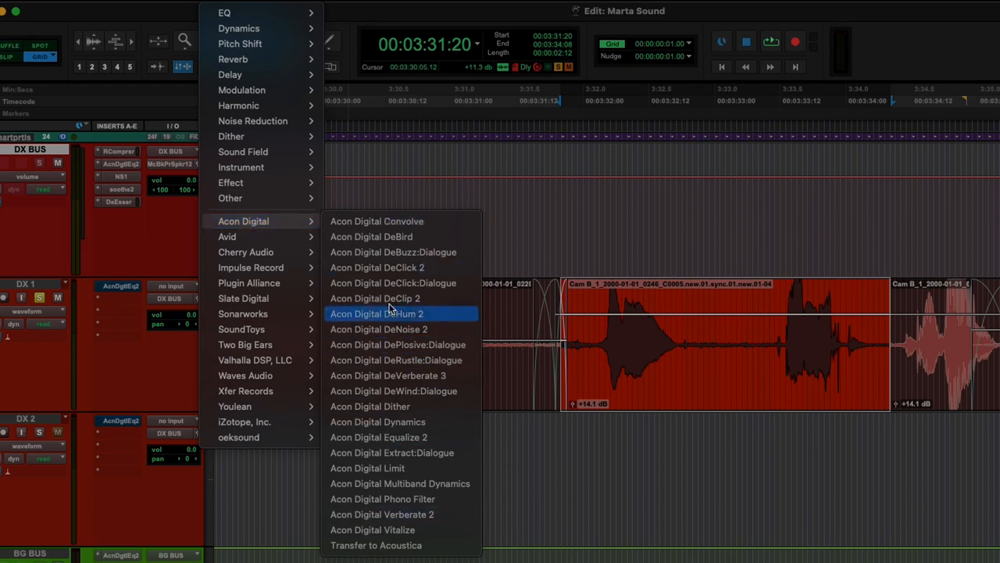
click(399, 453)
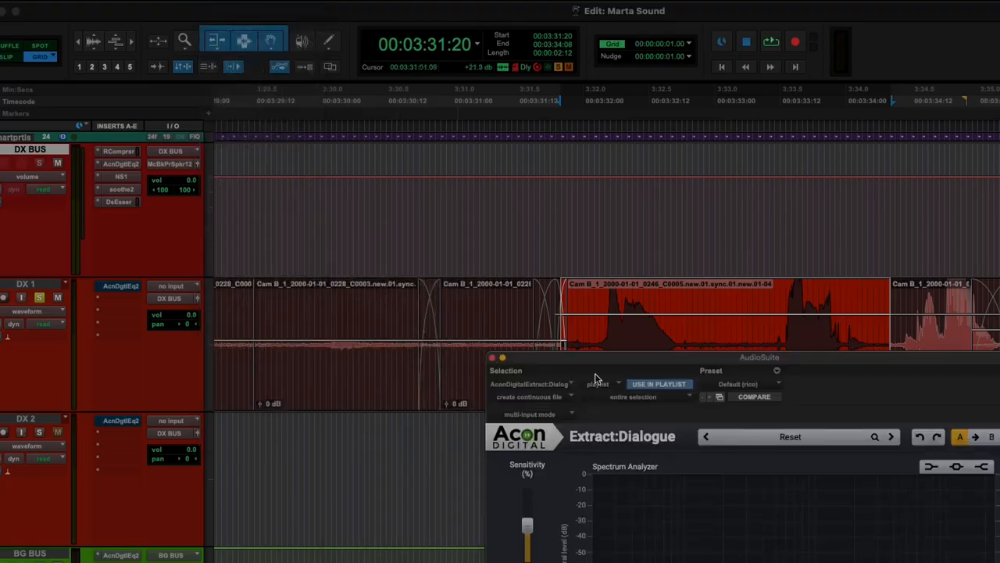
drag(596, 379, 337, 129)
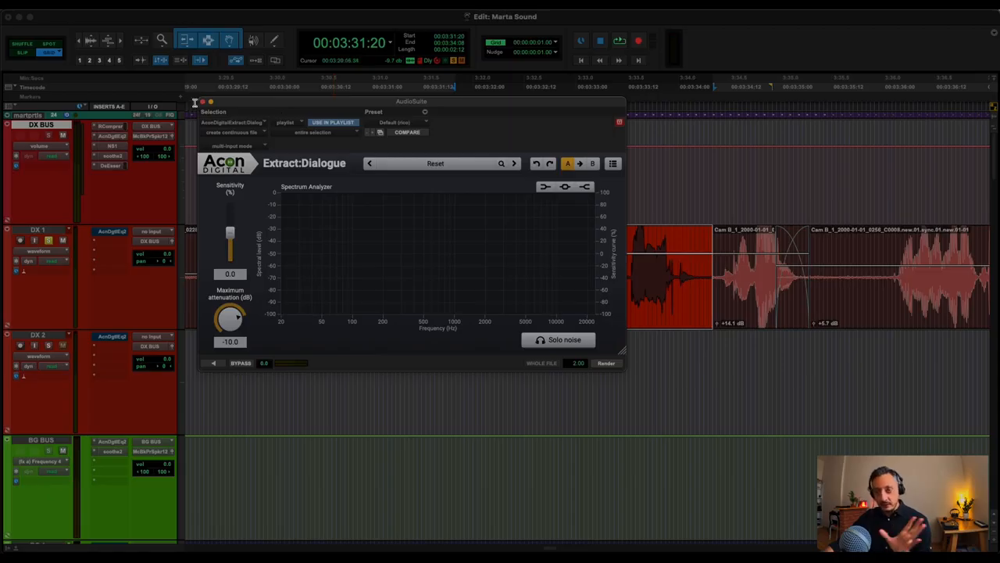
Close the Extract:Dialogue window, reopen it for the same clip, reposition it and close it again without rendering.
click(232, 123)
key(Escape)
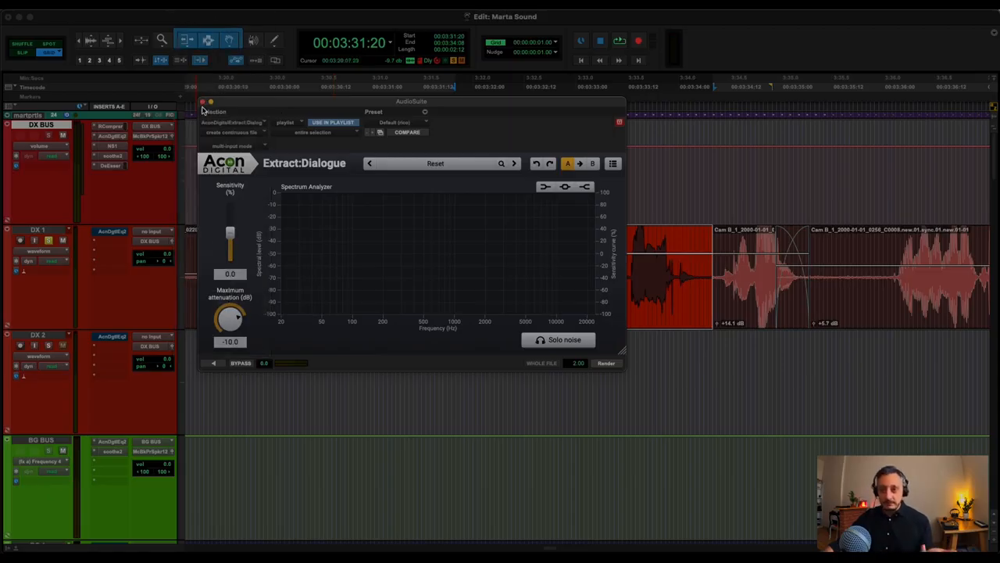
click(204, 102)
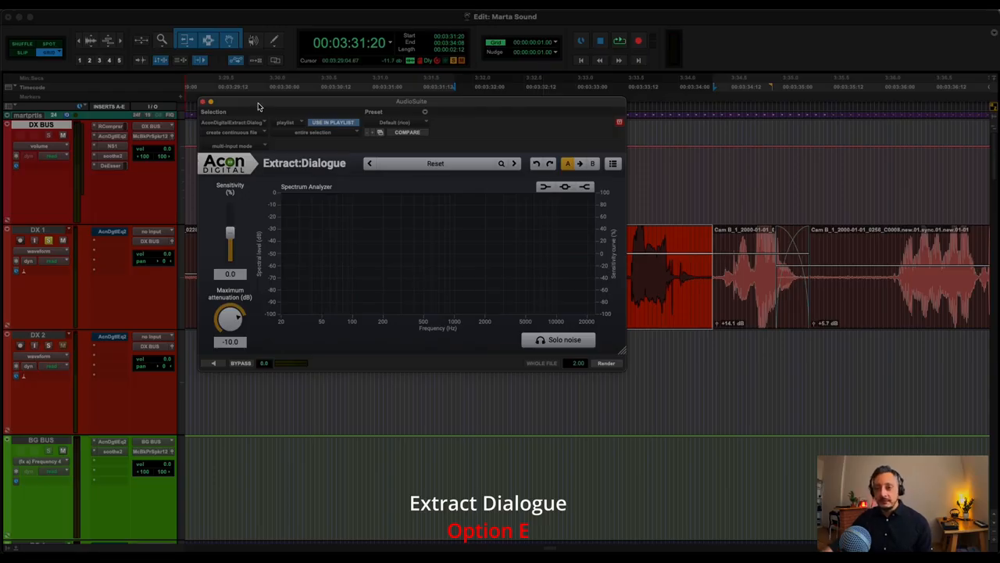
drag(259, 106, 201, 93)
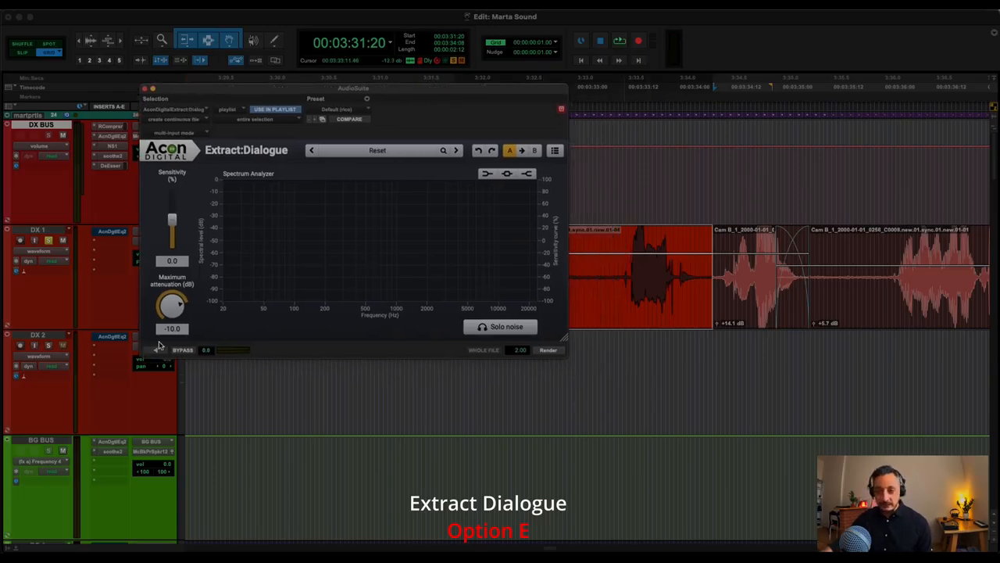
click(146, 92)
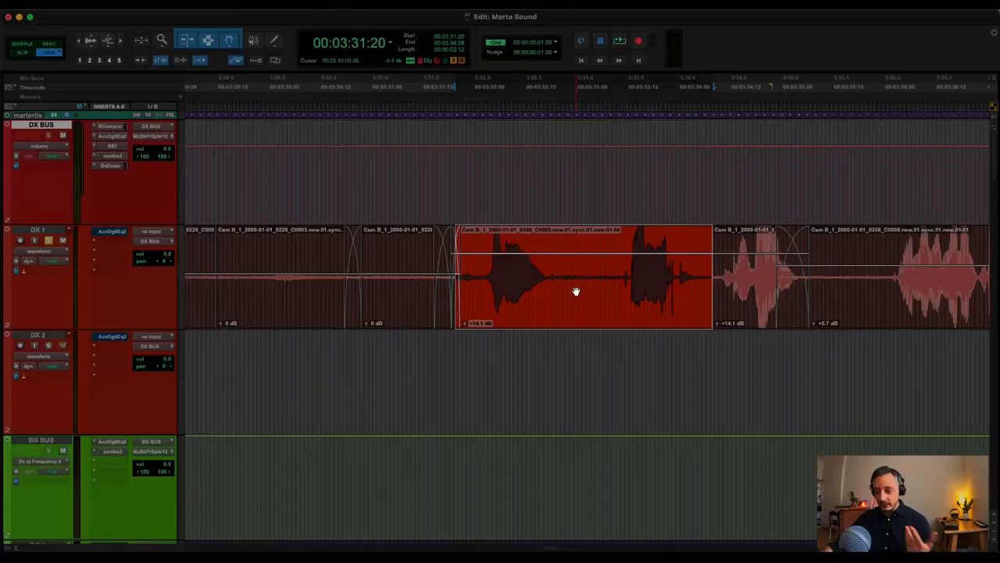
View the Acon Digital DeNoise 2 AudioSuite plug-in for the selected clip and close it without rendering.
click(235, 5)
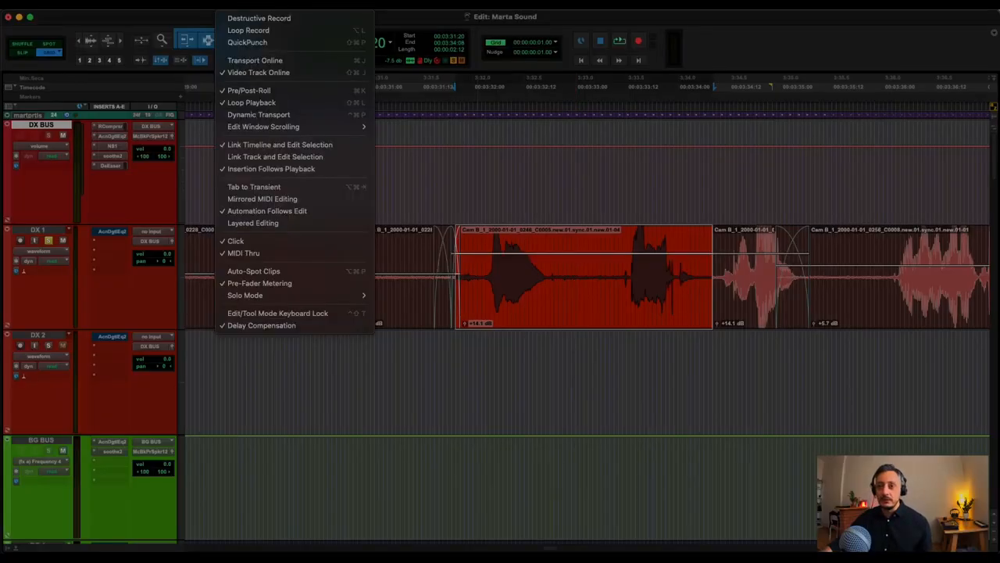
mouse_move(199, 5)
mouse_move(223, 180)
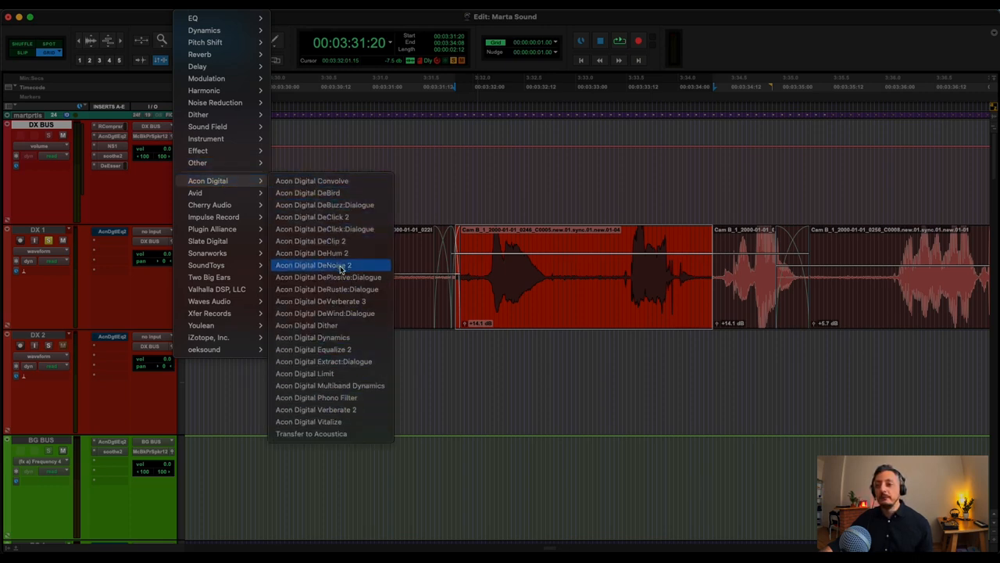
click(591, 294)
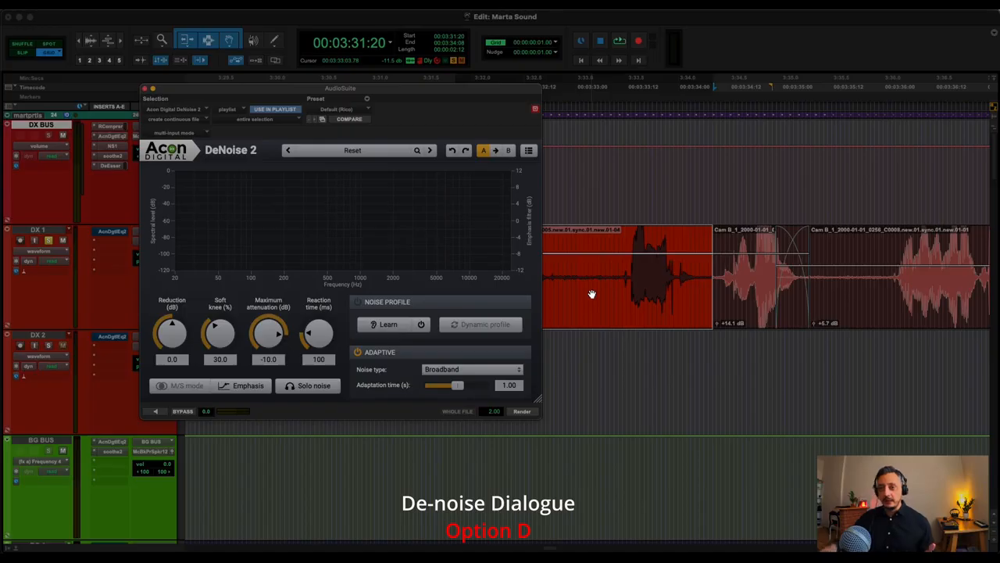
click(147, 92)
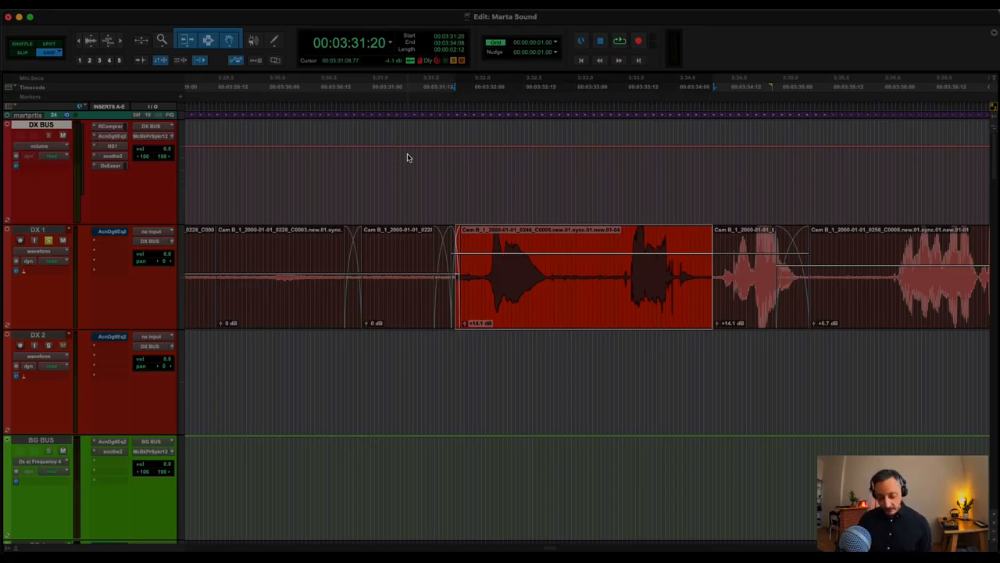
key(alt+r)
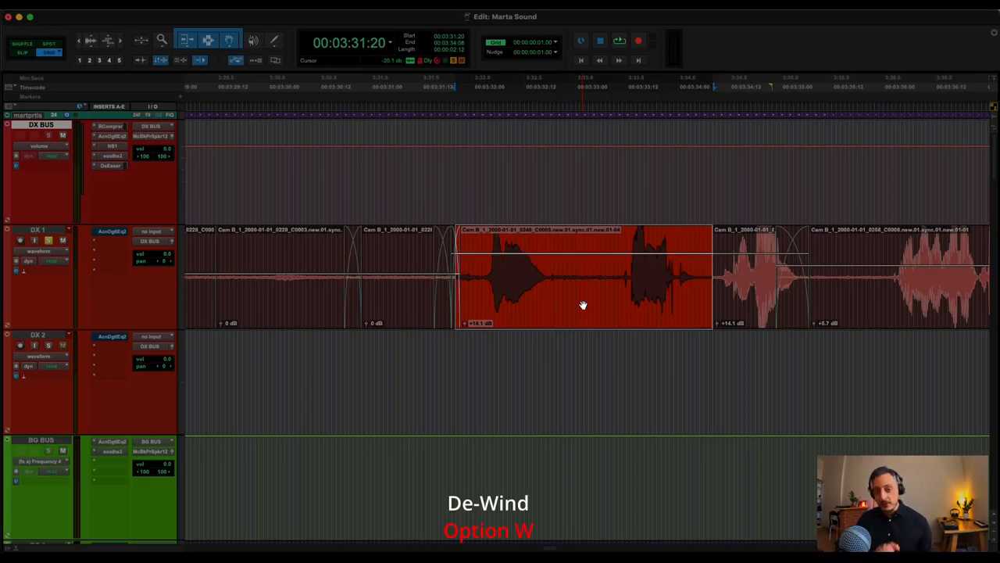
View the Acon Digital DeWind:Dialogue AudioSuite plug-in for the selected DX 1 clip.
key(alt+w)
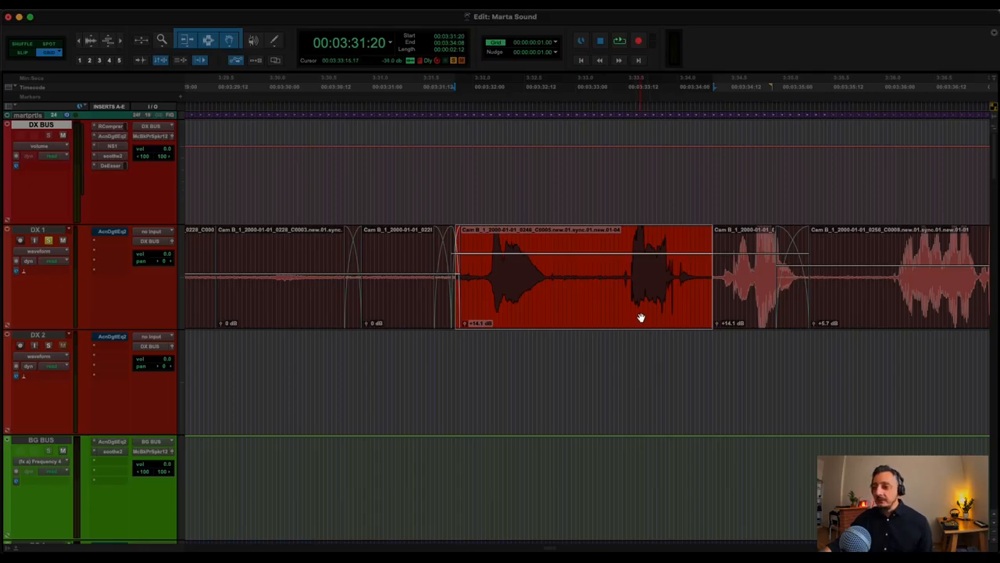
Transfer the selected DX 1 clip to Acoustica through AudioSuite, switch to Acoustica Premium Edition and widen its window.
scroll(621, 305, up, 3)
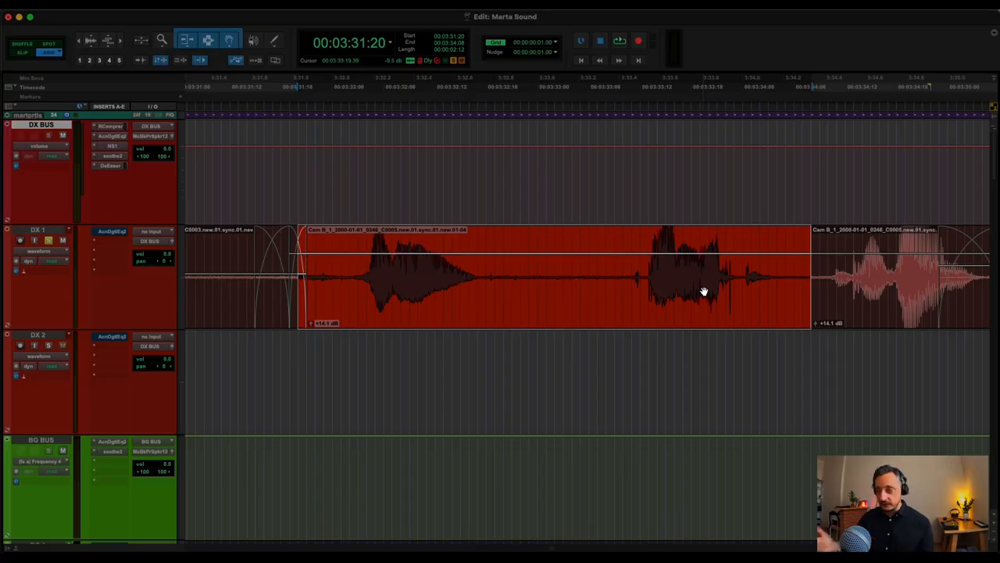
click(223, 10)
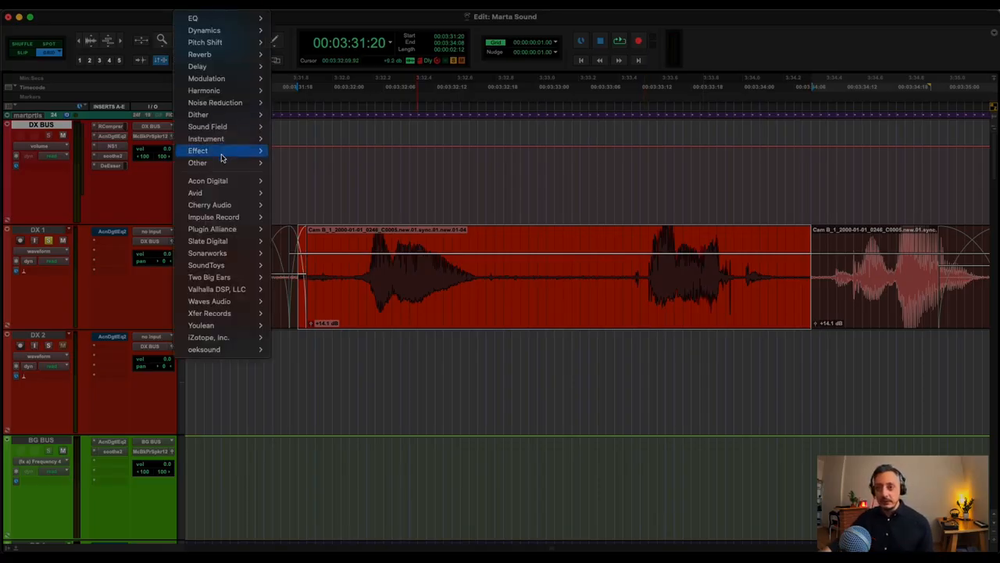
mouse_move(219, 181)
click(304, 435)
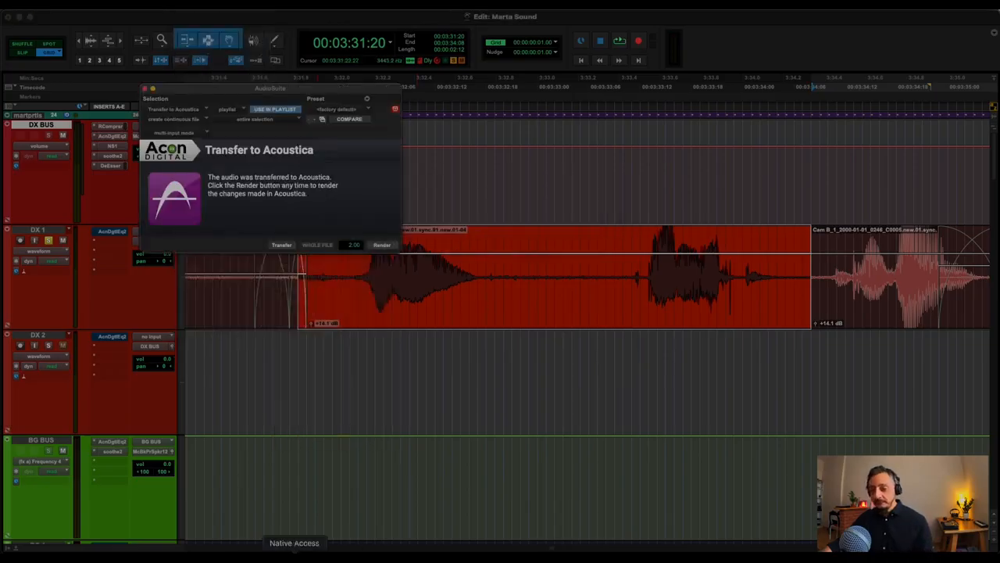
click(231, 559)
drag(189, 19, 389, 18)
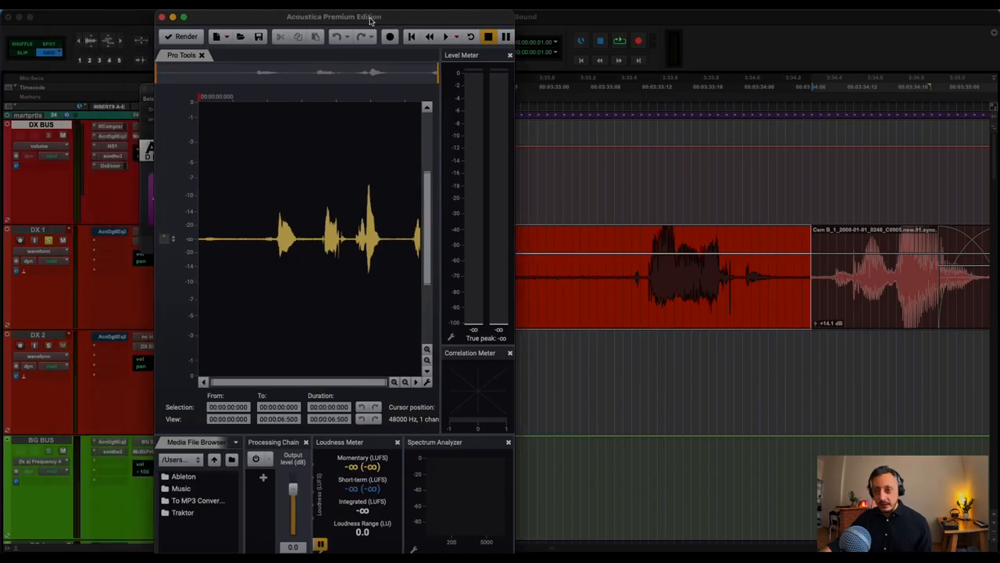
drag(514, 123, 672, 130)
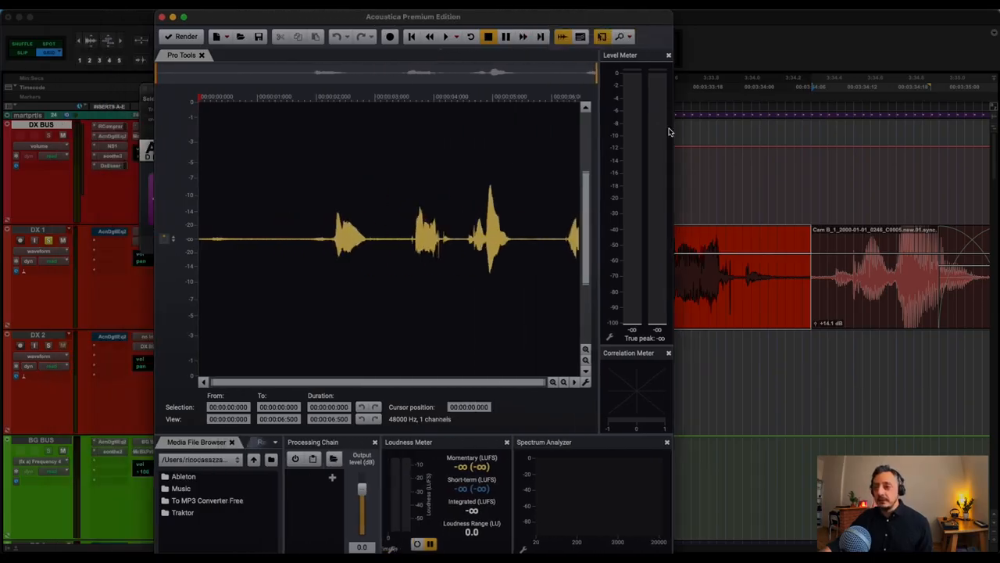
Process the transferred audio with Rotate Phase, keeping Adaptive and Link channels enabled.
click(166, 4)
mouse_move(245, 4)
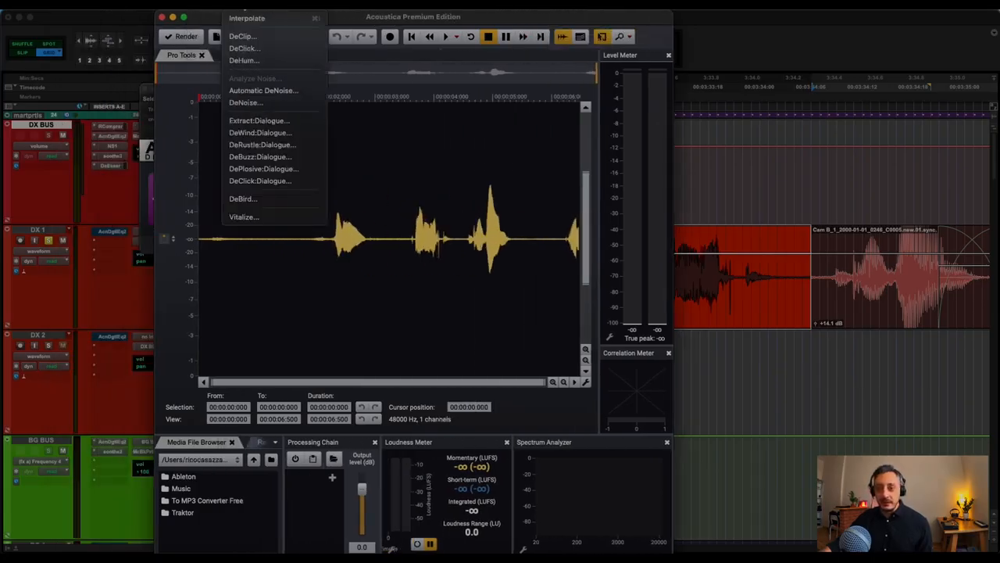
mouse_move(138, 4)
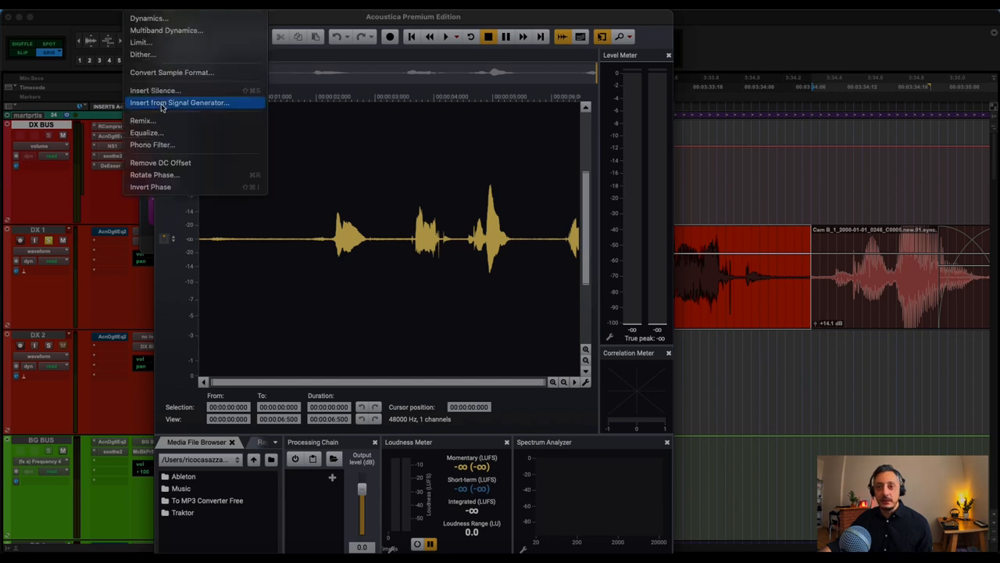
click(167, 175)
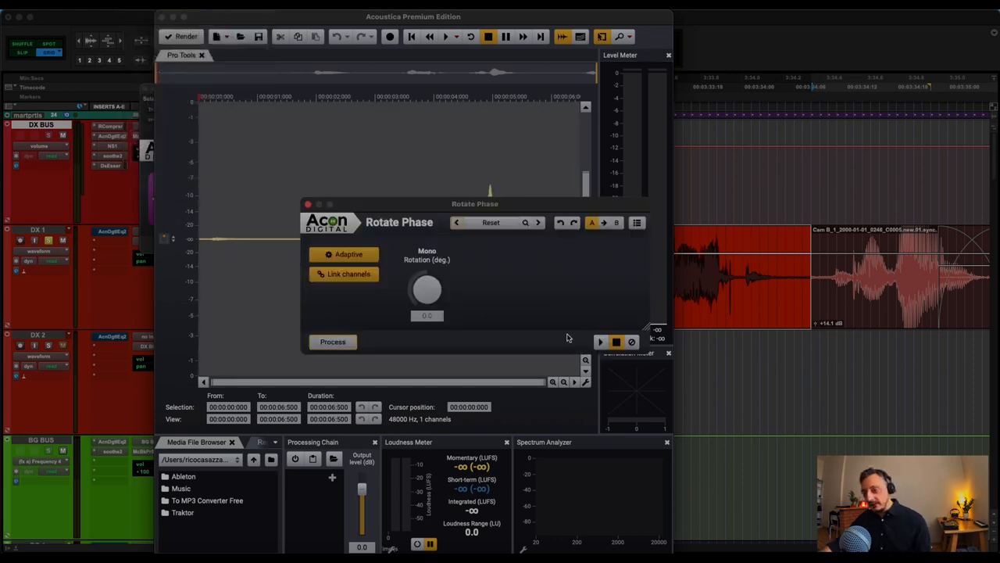
click(341, 345)
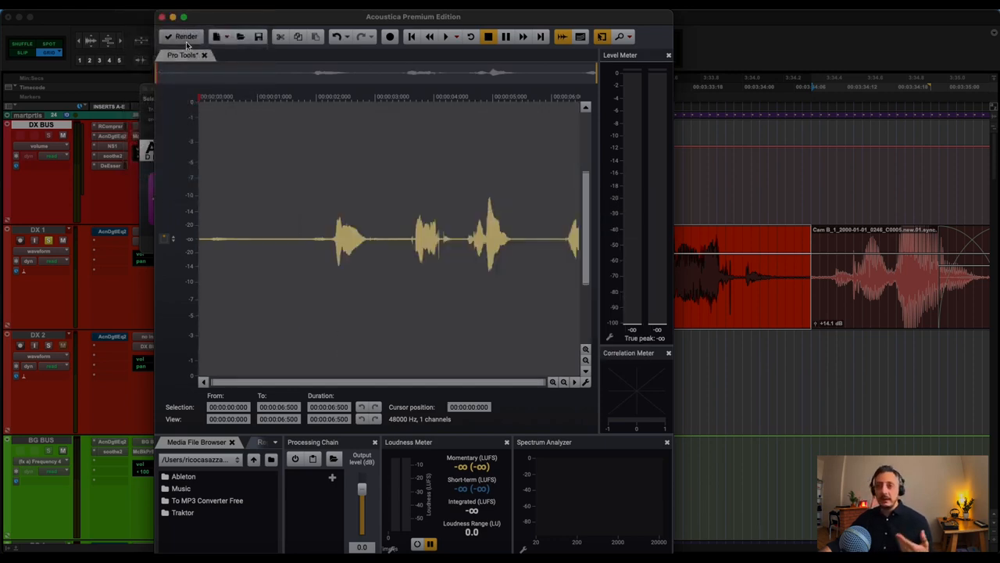
Render the phase-rotated audio from Acoustica back into the DX 1 clip and close the Transfer to Acoustica window.
click(186, 40)
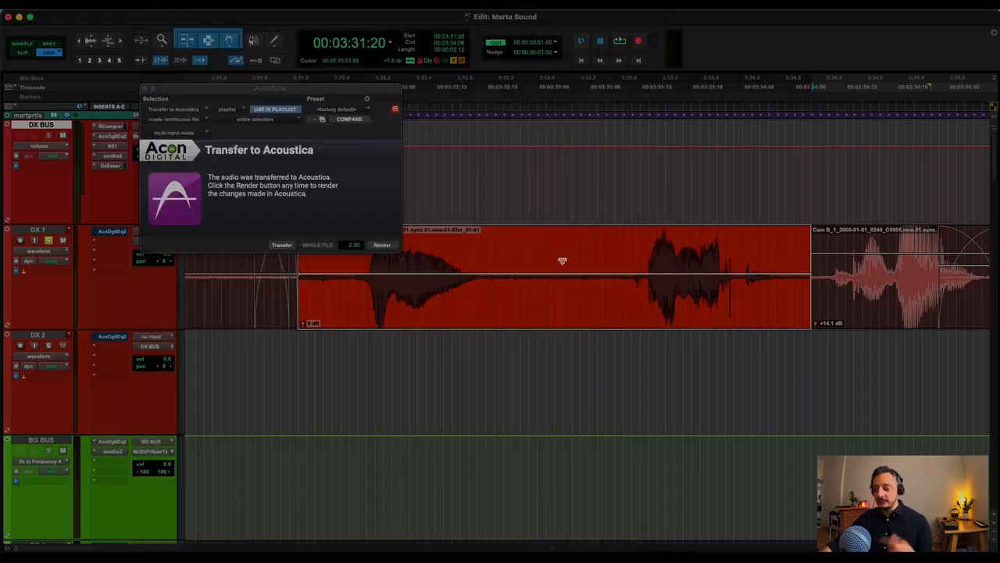
click(612, 255)
click(145, 89)
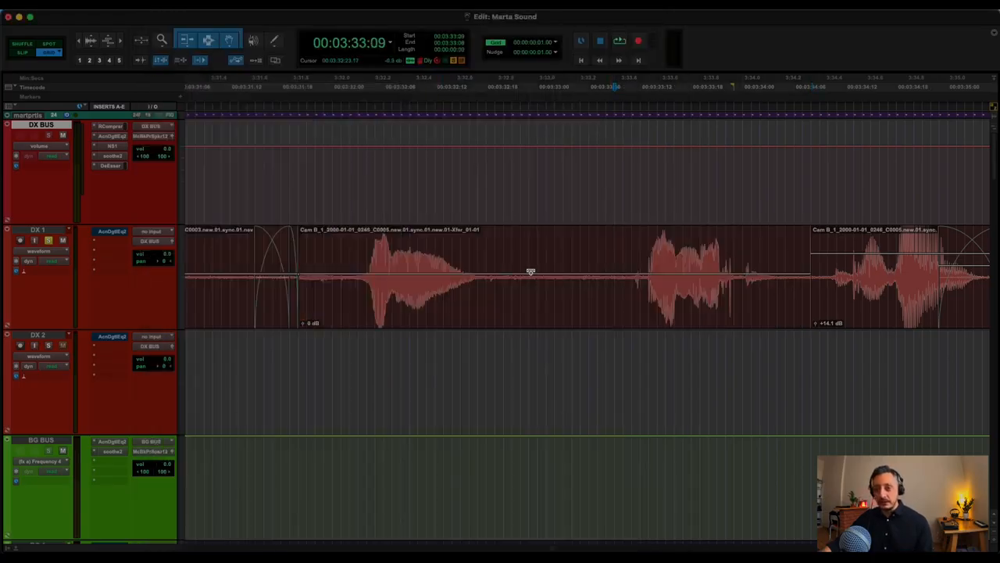
Select the rendered DX 1 clip starting at 00:03:31:20 and undo the Transfer to Acoustica render.
click(537, 308)
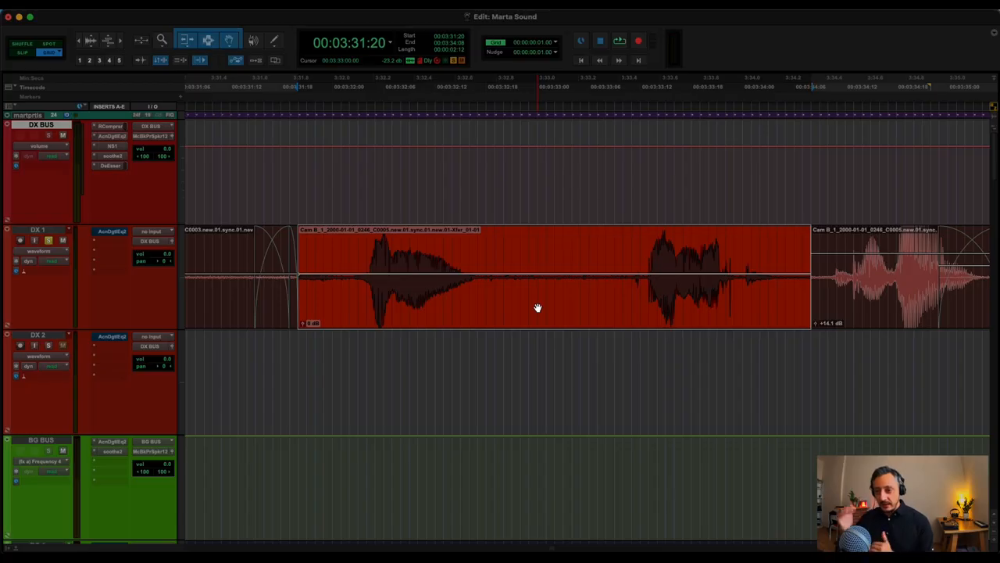
key(super+z)
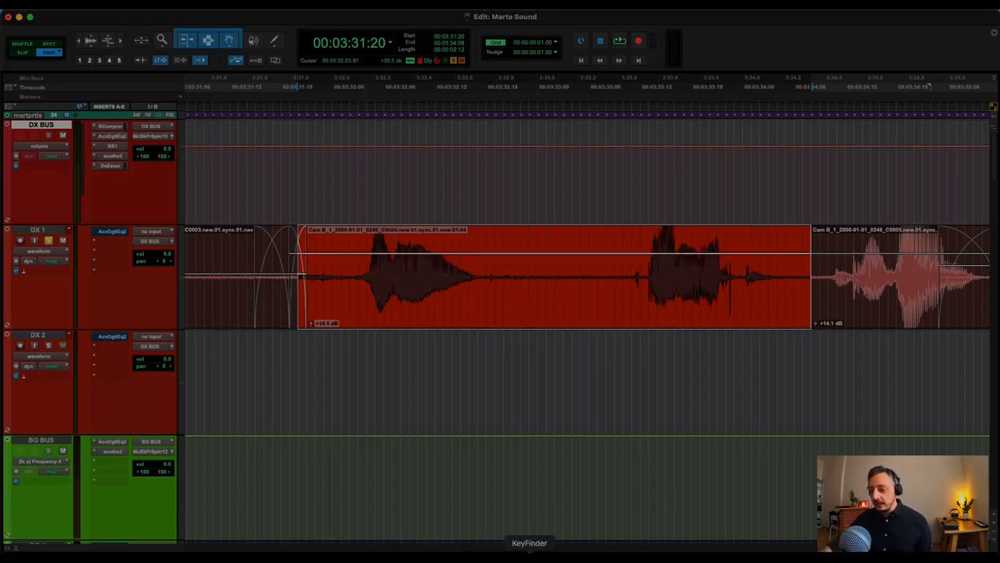
Bring Acoustica Premium Edition forward and arrange its window beside the Pro Tools Edit window.
click(234, 555)
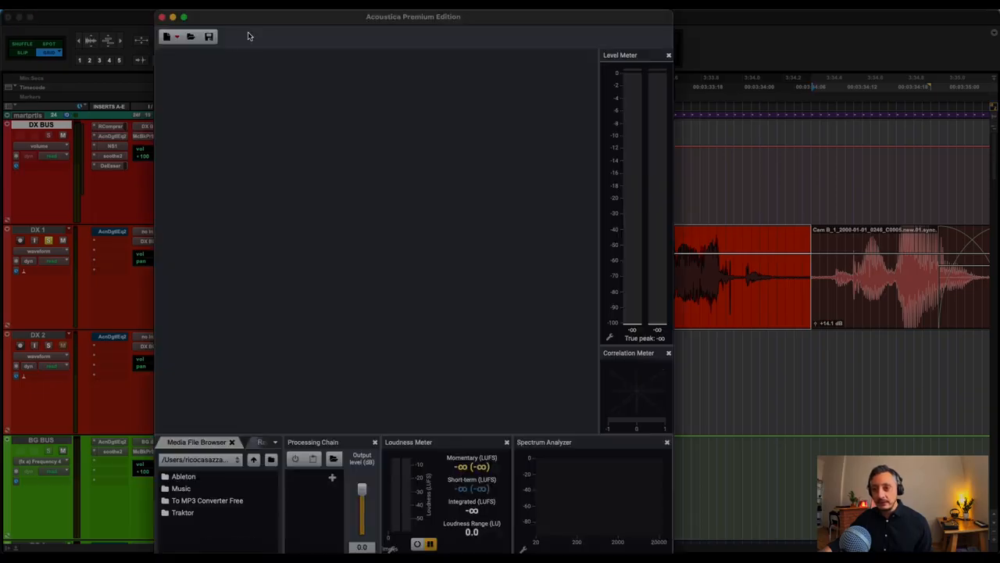
drag(264, 17, 64, 14)
click(497, 14)
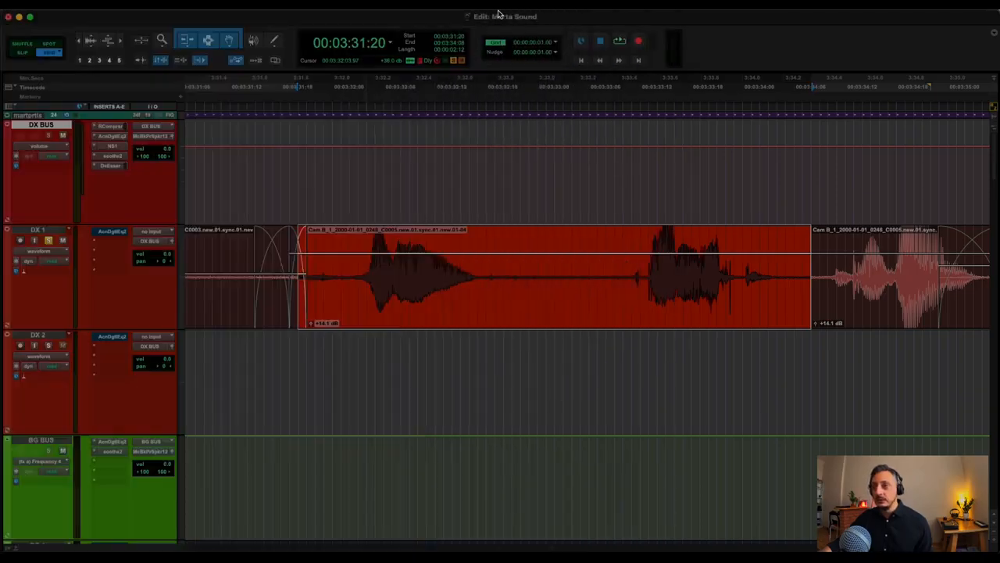
drag(0, 25, 39, 37)
drag(467, 16, 711, 15)
drag(210, 30, 218, 15)
click(604, 32)
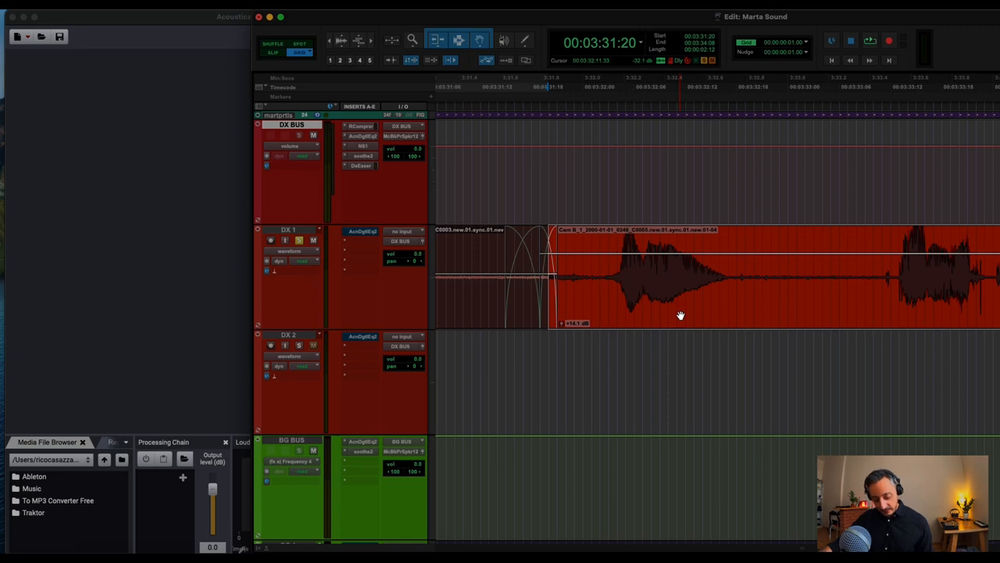
Run the phase rotation macro on the selected DX 1 clip and undo its render.
key(alt+t)
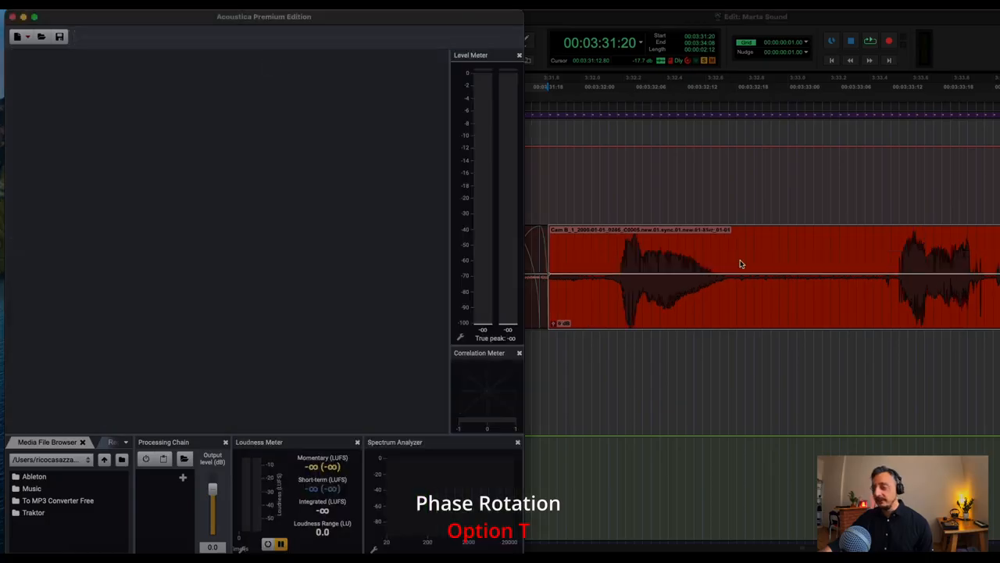
key(super+z)
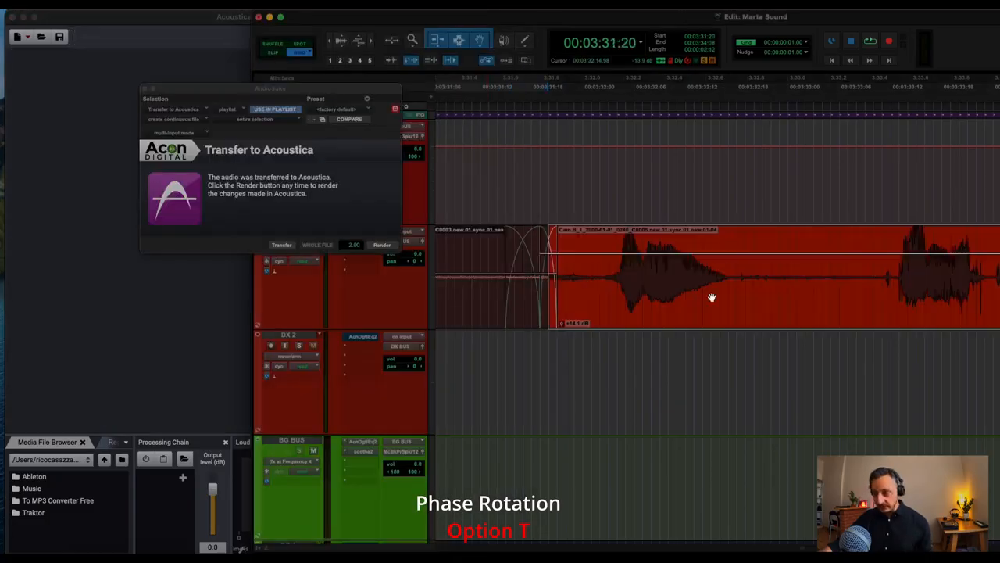
click(62, 10)
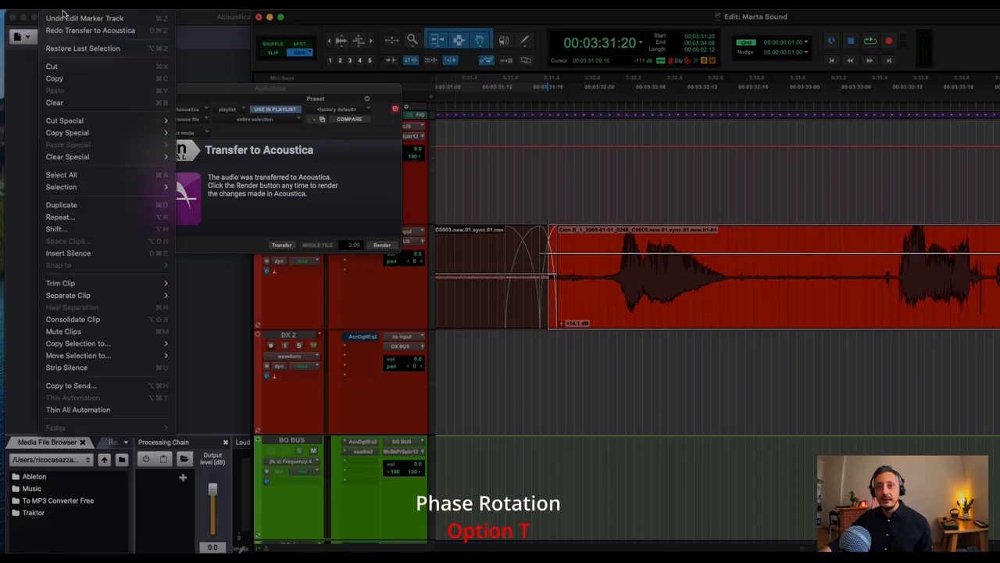
key(Escape)
Close the Transfer to Acoustica window and rerun the phase rotation macro on the DX 1 clip starting at 00:03:31:20.
key(r)
key(r)
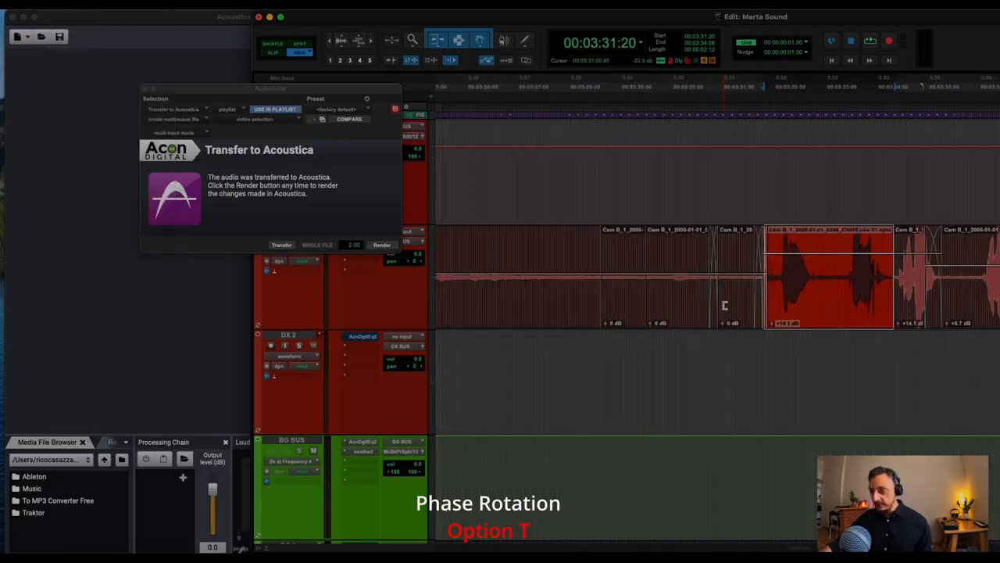
scroll(741, 306, right, 2)
click(147, 88)
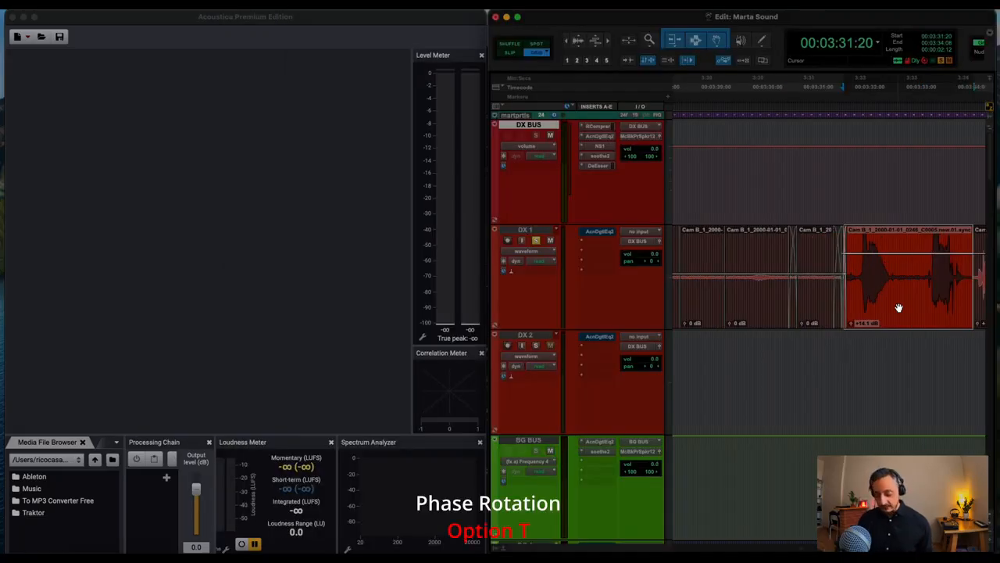
key(alt+t)
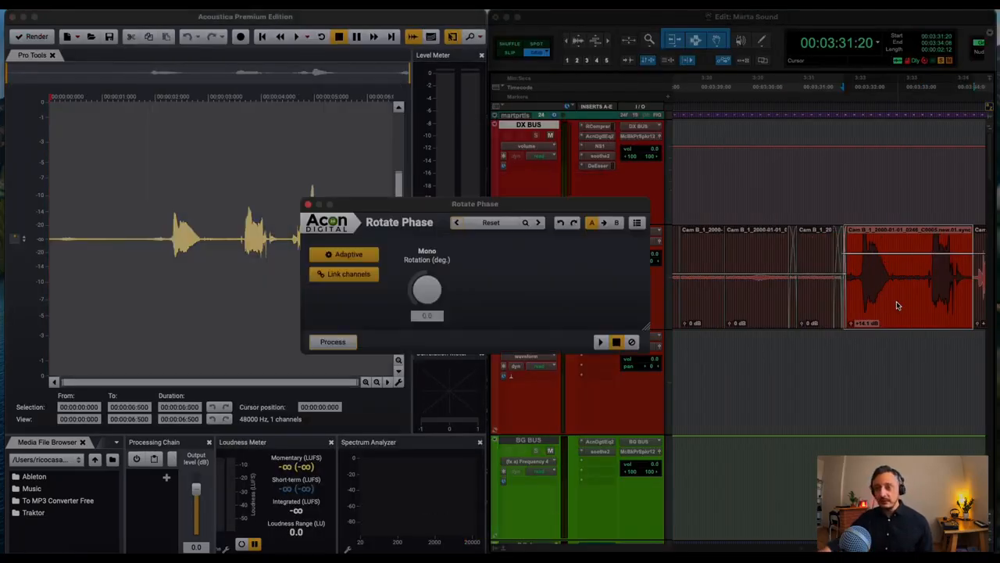
key(Return)
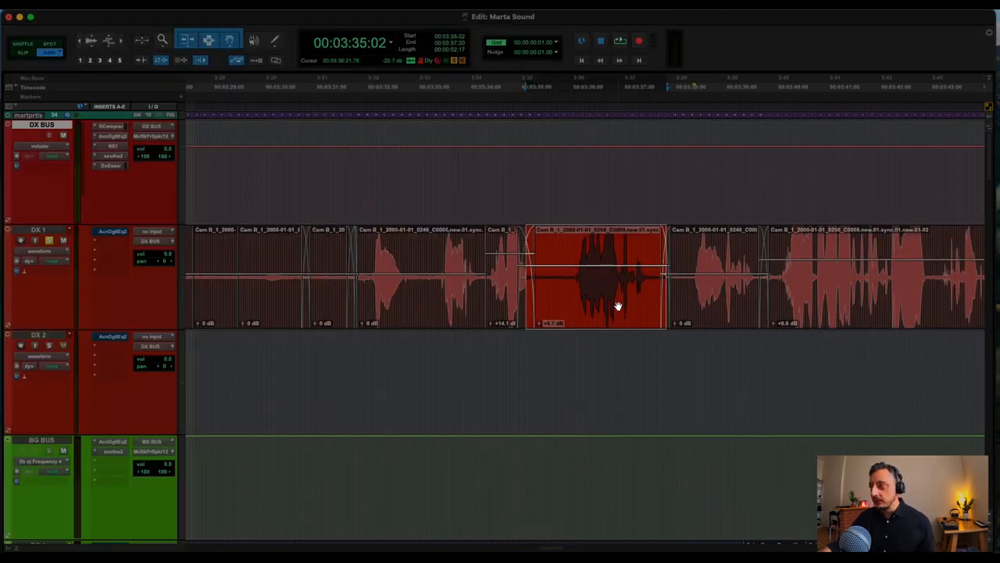
Switch to Keyboard Maestro Editor and show the settings of the extract dialogue macro in the Pro Tools group.
click(576, 197)
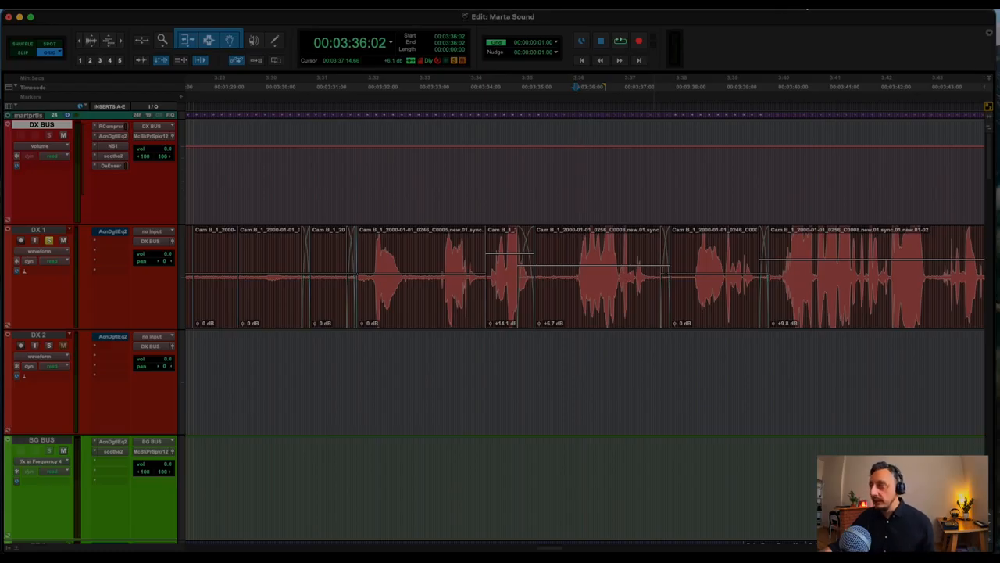
click(807, 10)
click(828, 18)
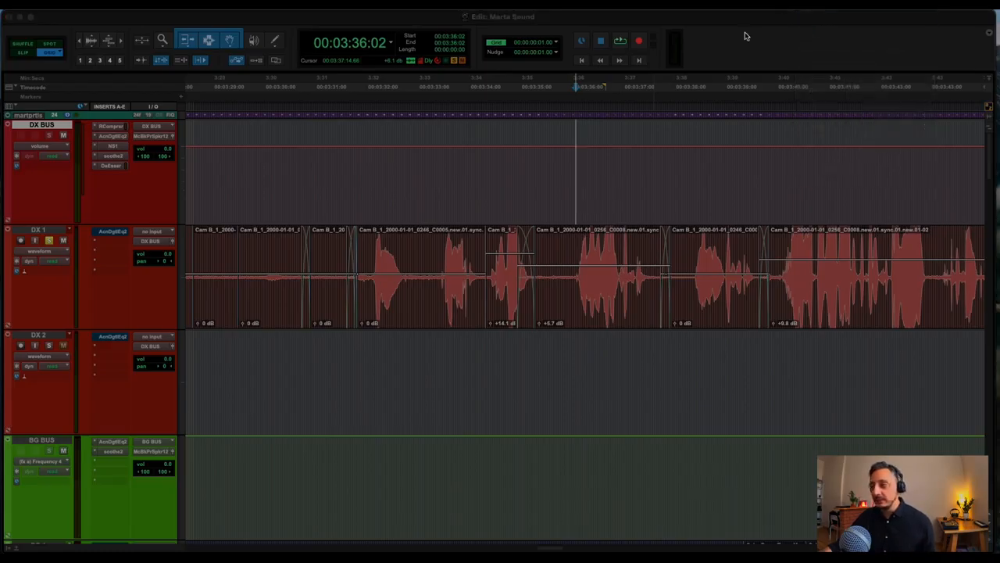
drag(739, 67, 451, 66)
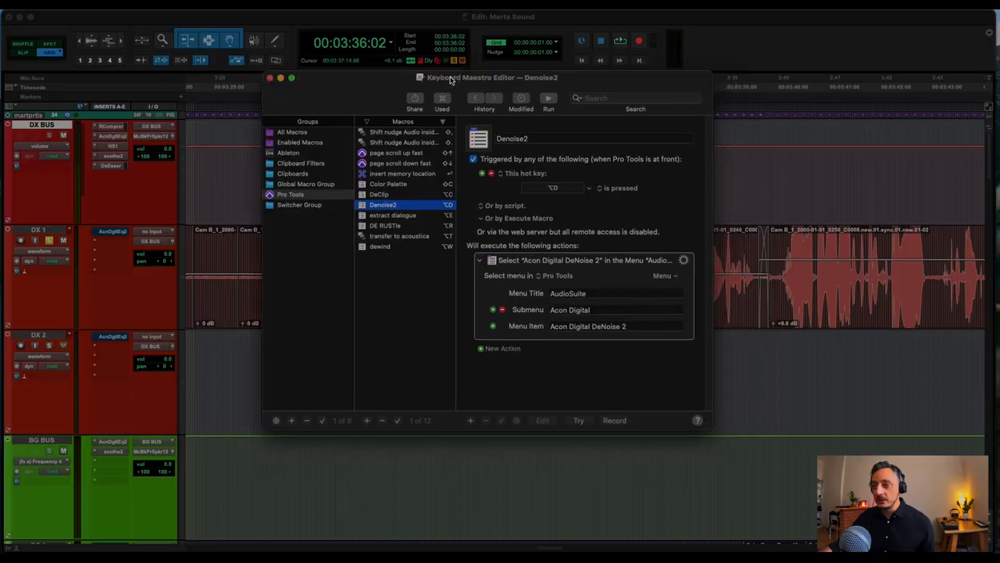
click(366, 233)
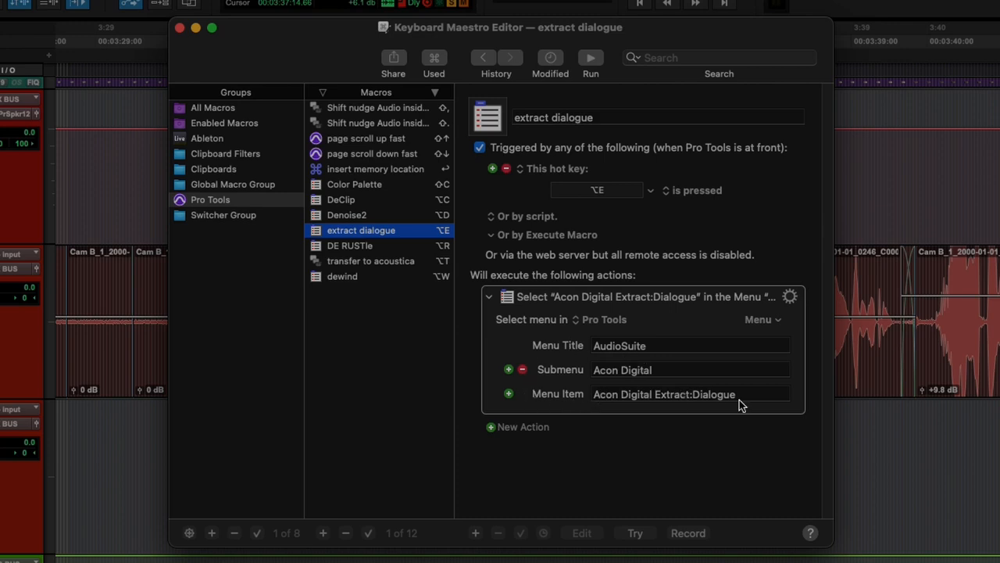
Narrow the Pro Tools Edit window and place the Keyboard Maestro Editor beside it so both are fully visible.
drag(313, 58, 674, 155)
key(super+Tab)
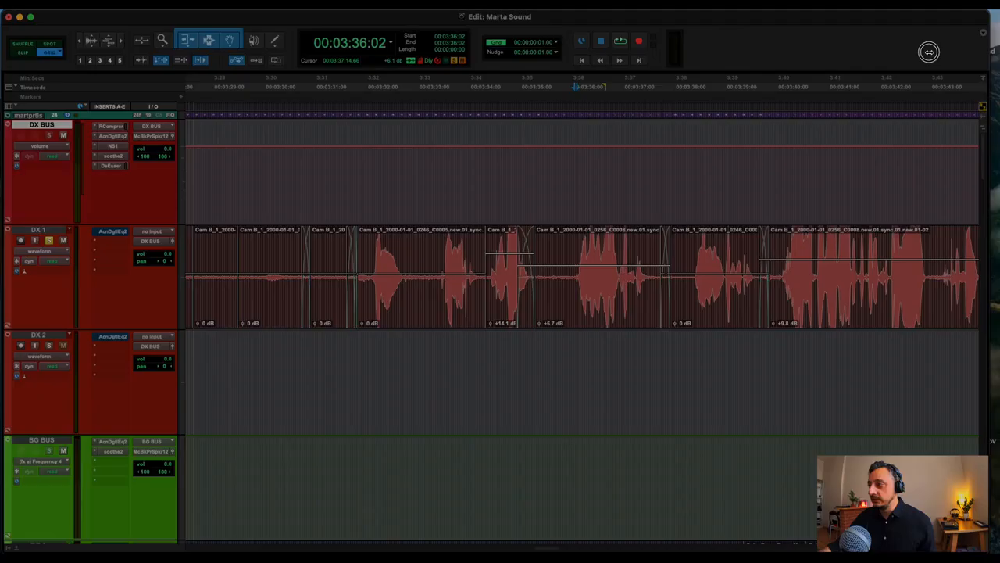
drag(983, 78, 593, 78)
drag(724, 139, 767, 57)
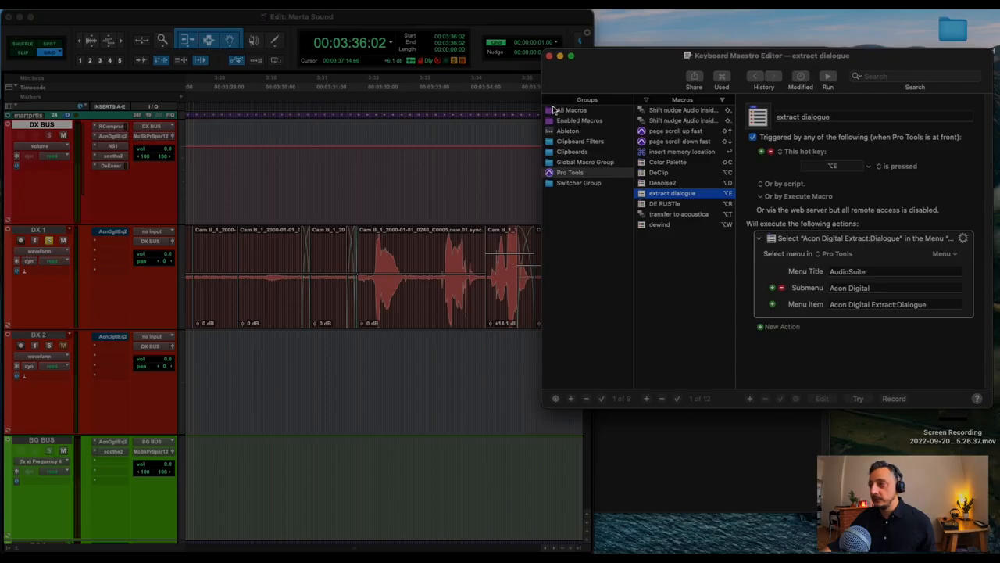
drag(608, 66, 616, 56)
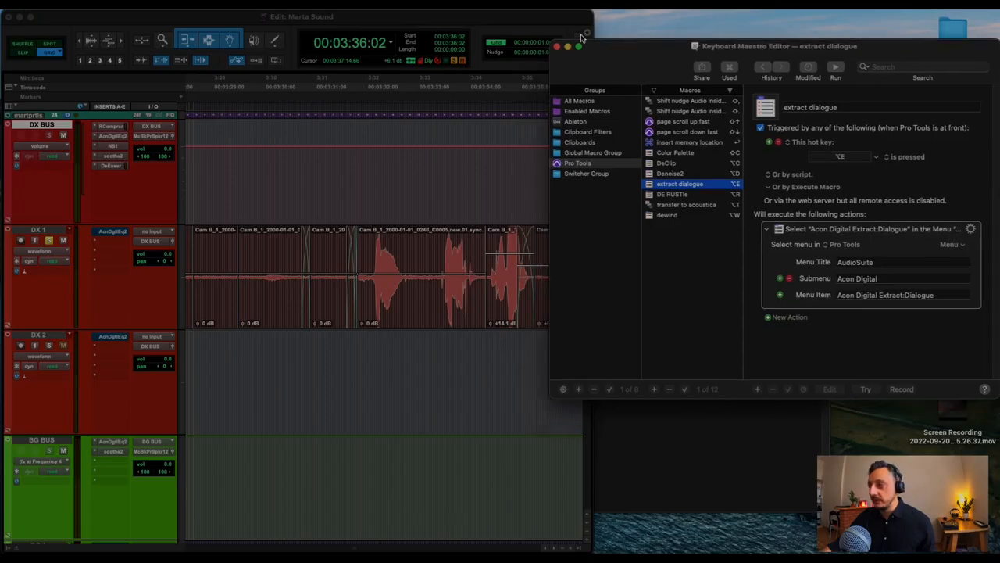
click(589, 23)
drag(589, 23, 547, 24)
click(633, 78)
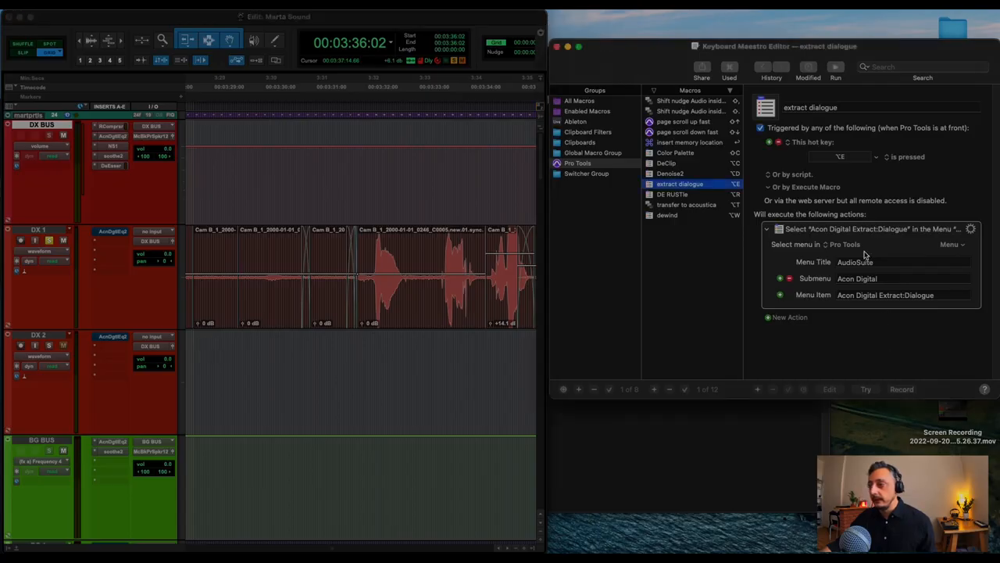
Return to the Pro Tools Edit window, select the DX 1 clip starting at 00:03:31:20, and open Acon Digital Extract:Dialogue from AudioSuite.
click(279, 19)
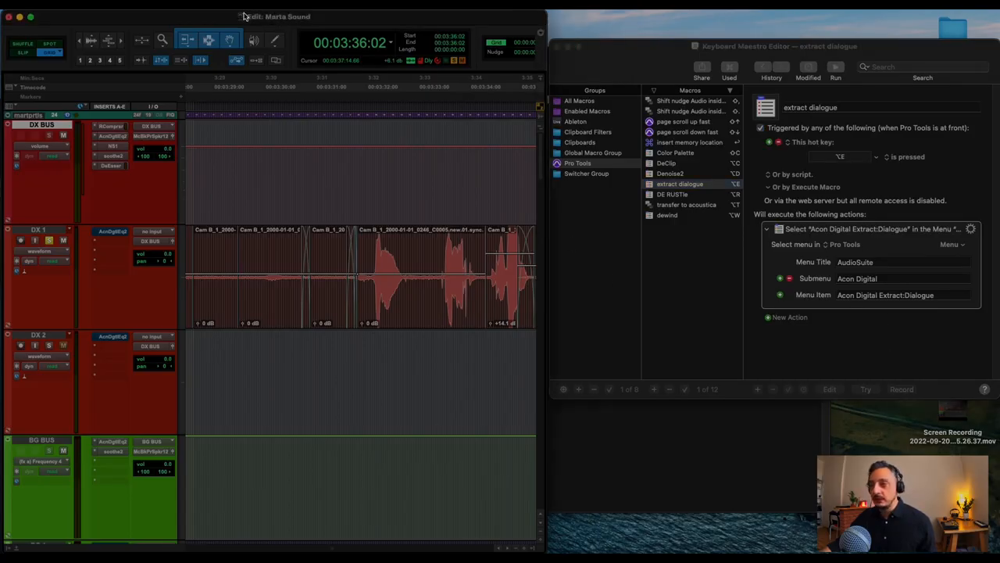
click(403, 325)
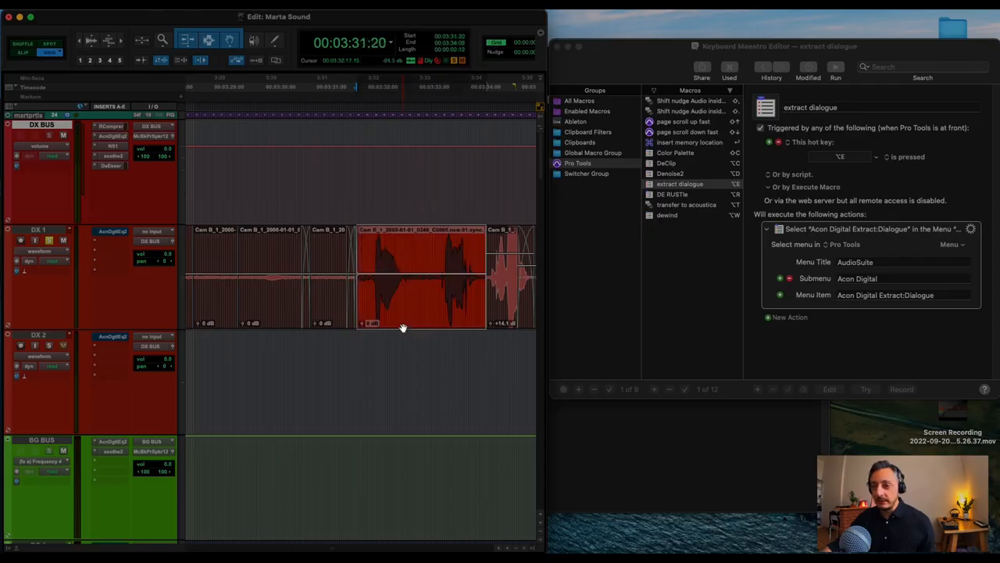
click(185, 16)
mouse_move(208, 183)
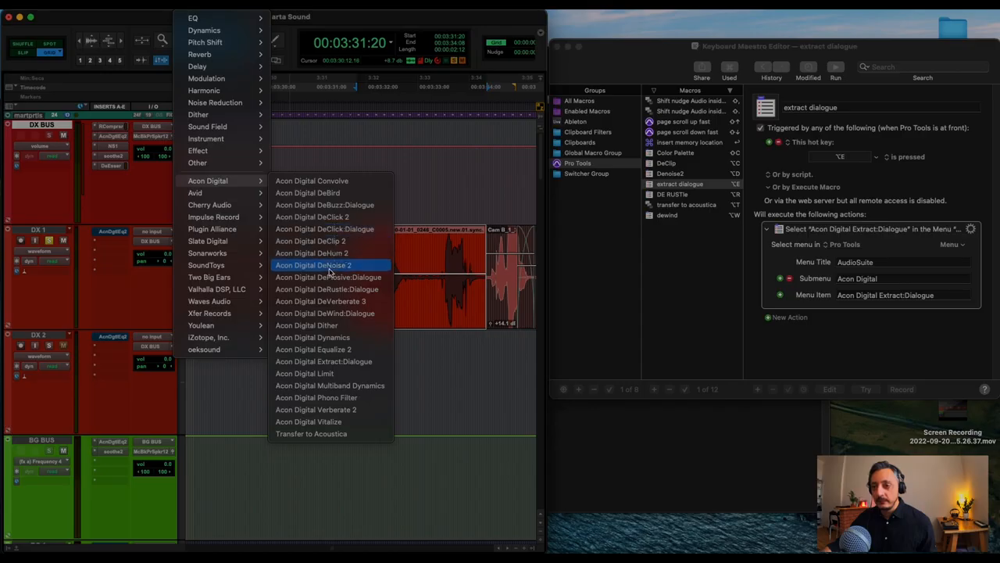
click(339, 363)
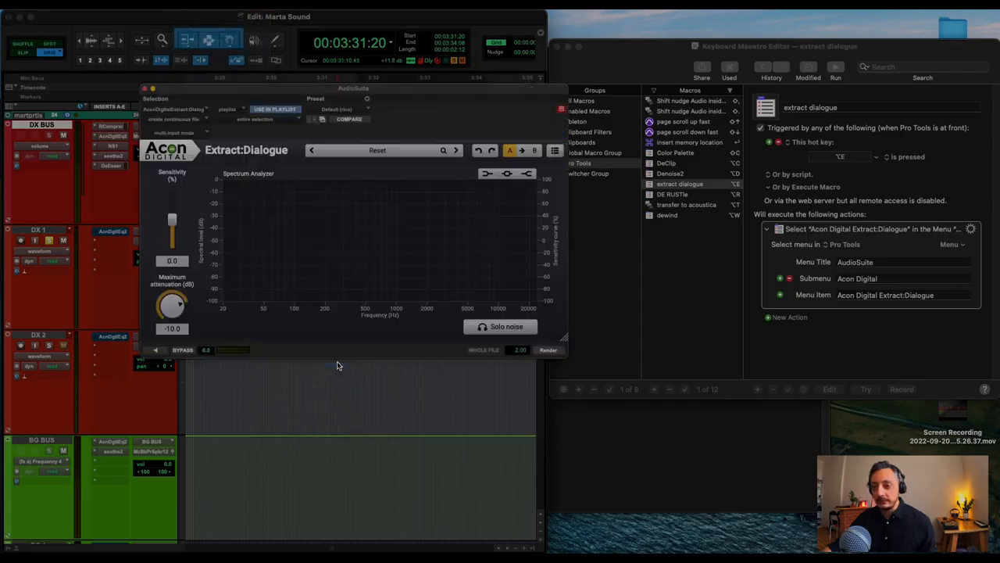
Move the Extract:Dialogue window clear of the Keyboard Maestro Editor, preview the selected clip through it, and close the plug-in.
drag(429, 88, 308, 108)
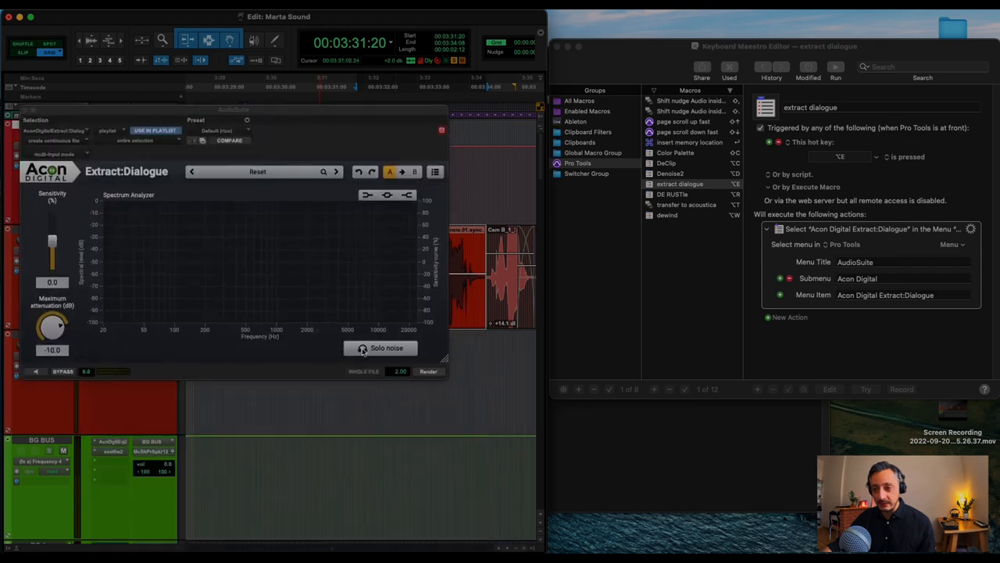
click(36, 372)
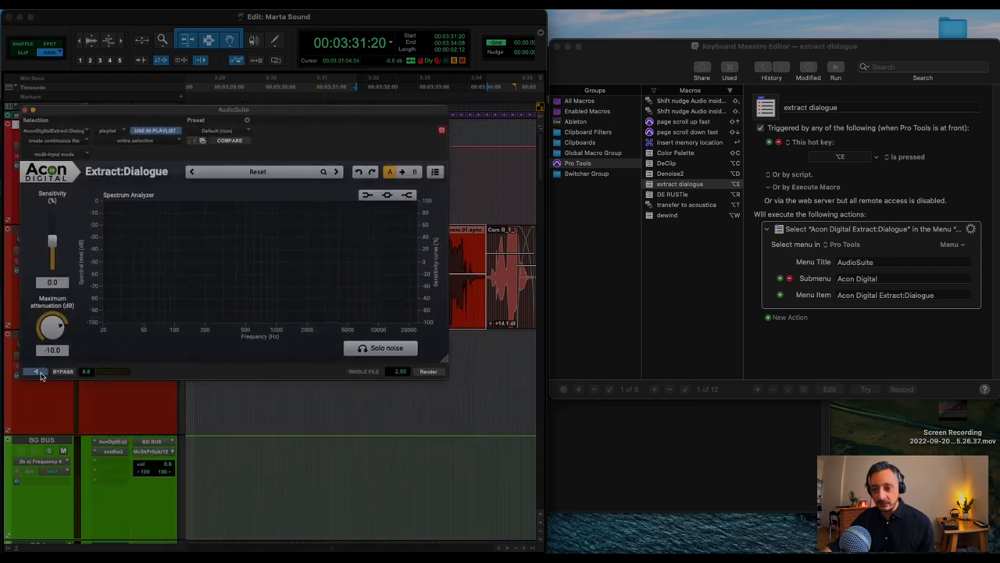
click(26, 111)
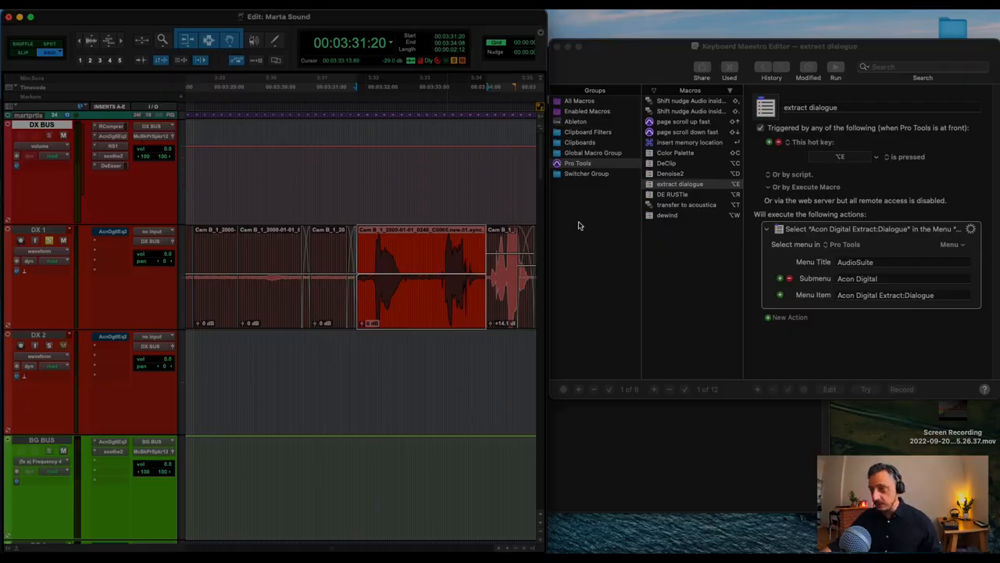
Run the extract dialogue macro to open Extract:Dialogue for the selected clip, and close the plug-in window.
key(alt+e)
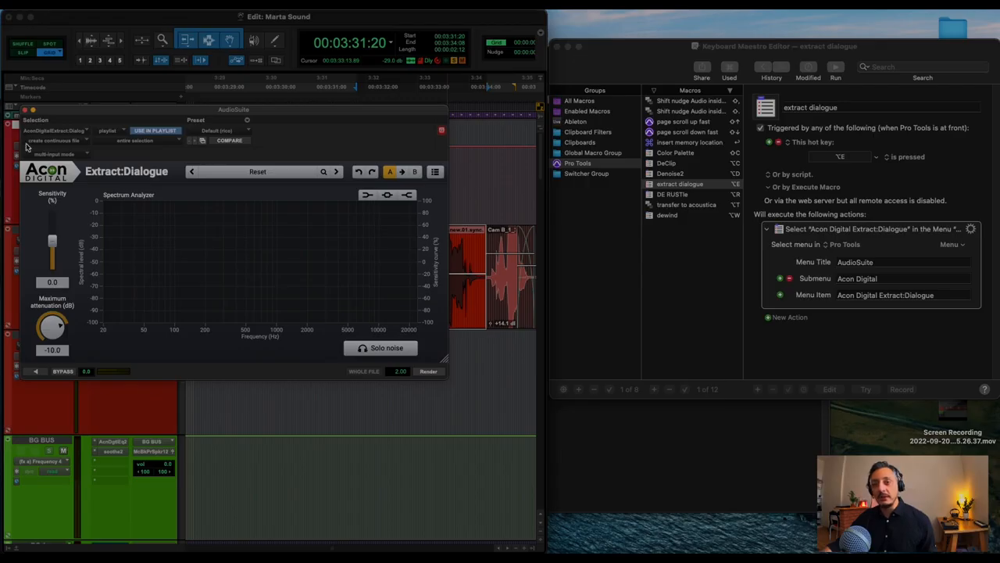
click(25, 111)
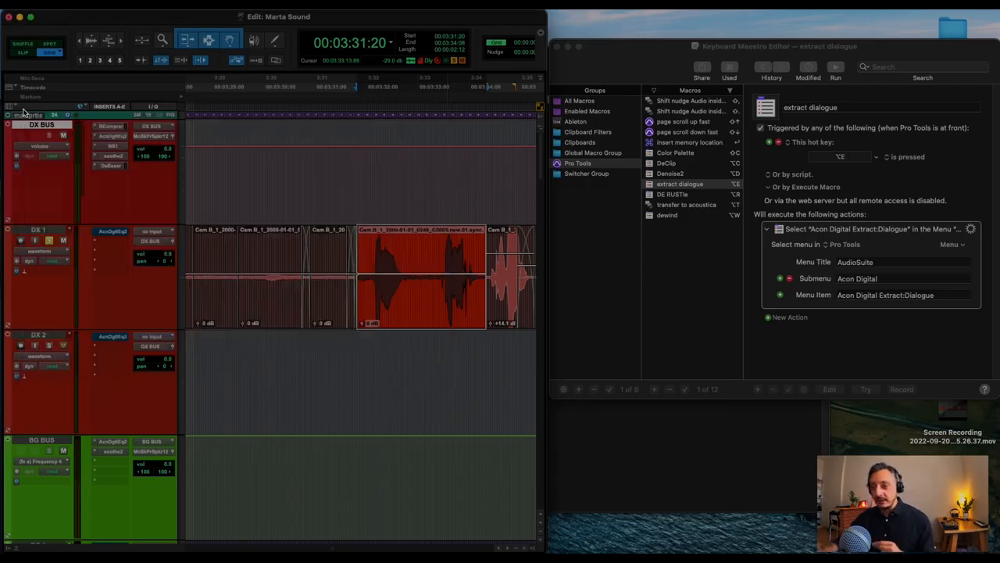